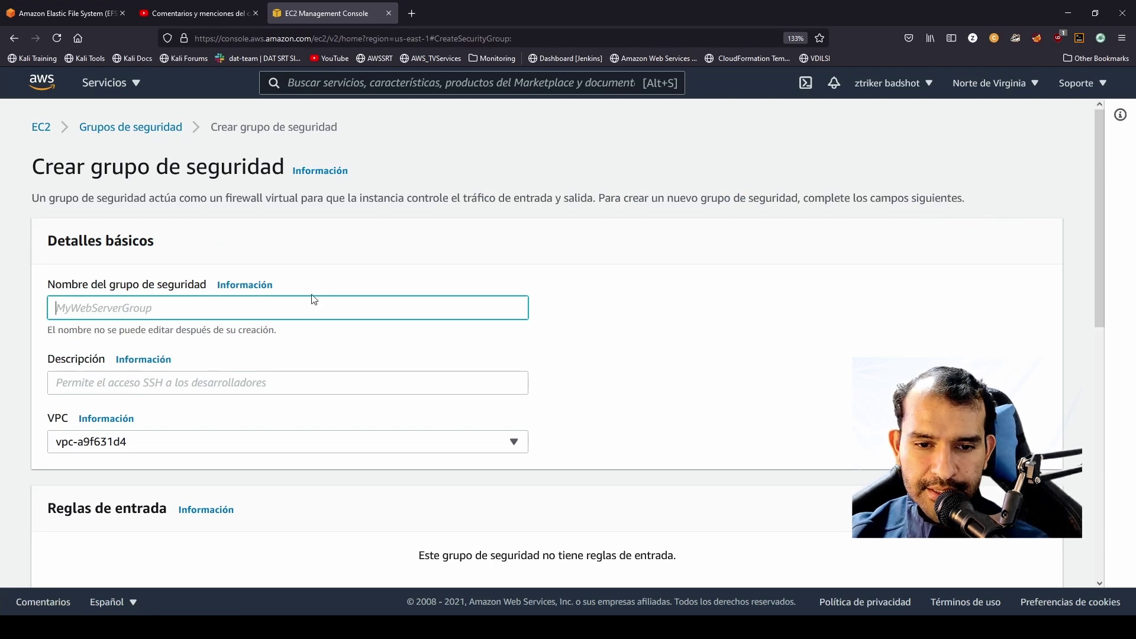
Name the new security group EFS_SG and describe it as "Permitir acceso a nuesto EFS"
type("EFS")
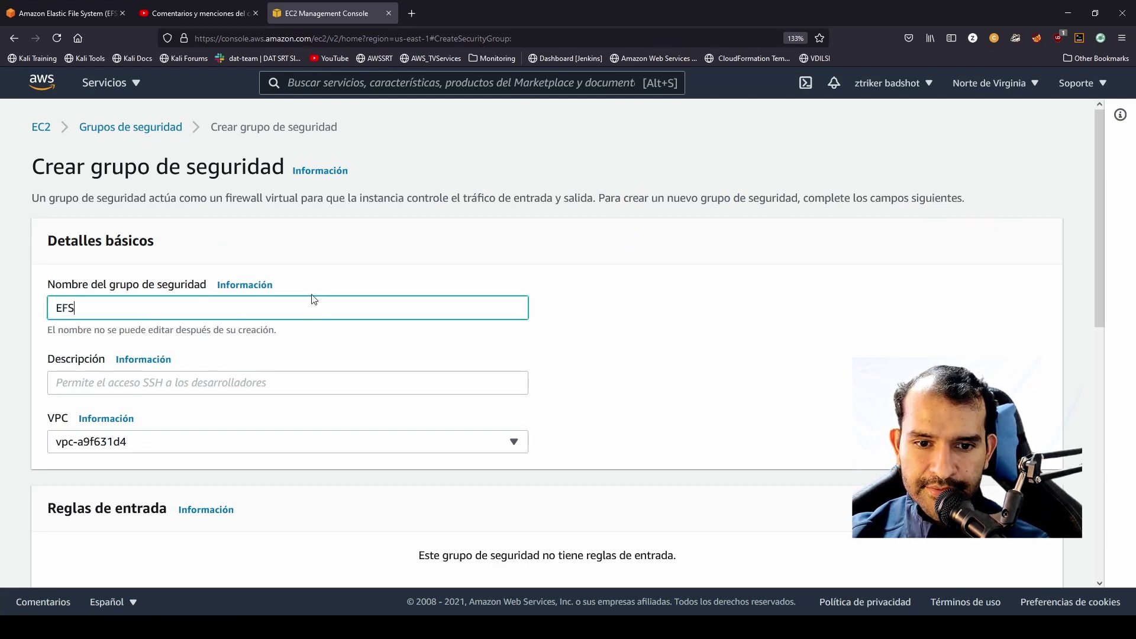
left_click(223, 386)
type("Permitir acceso a nuesto EFS")
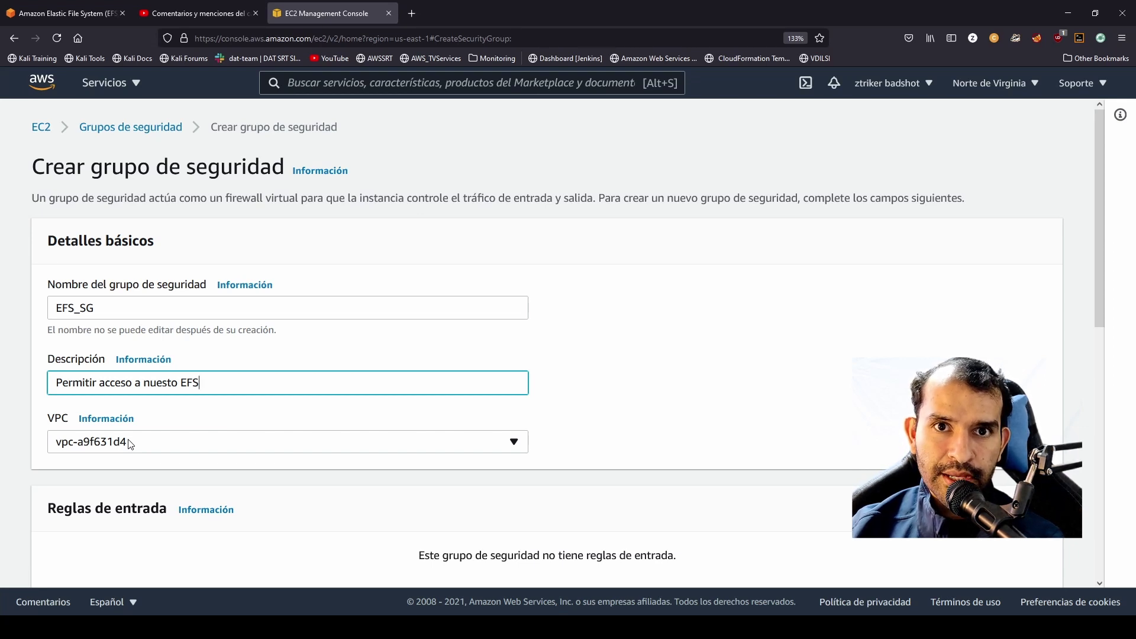
Remove the outbound rule that allows all traffic to 0.0.0.0/0 and create the security group
scroll(105, 454, "down", 3)
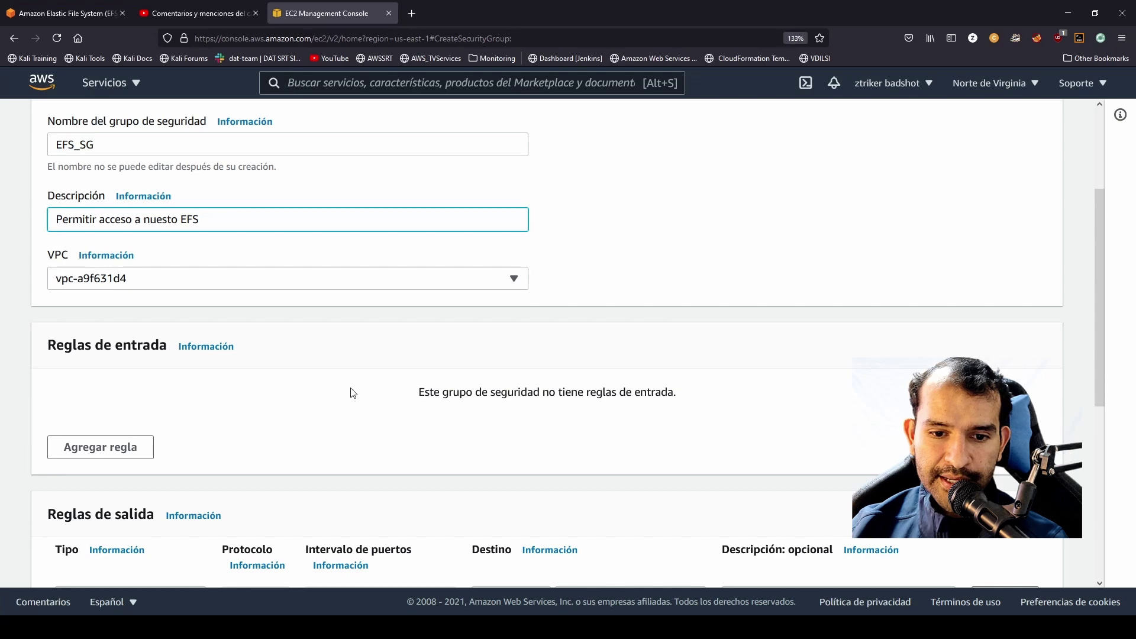
scroll(349, 390, "down", 3)
scroll(386, 356, "down", 4)
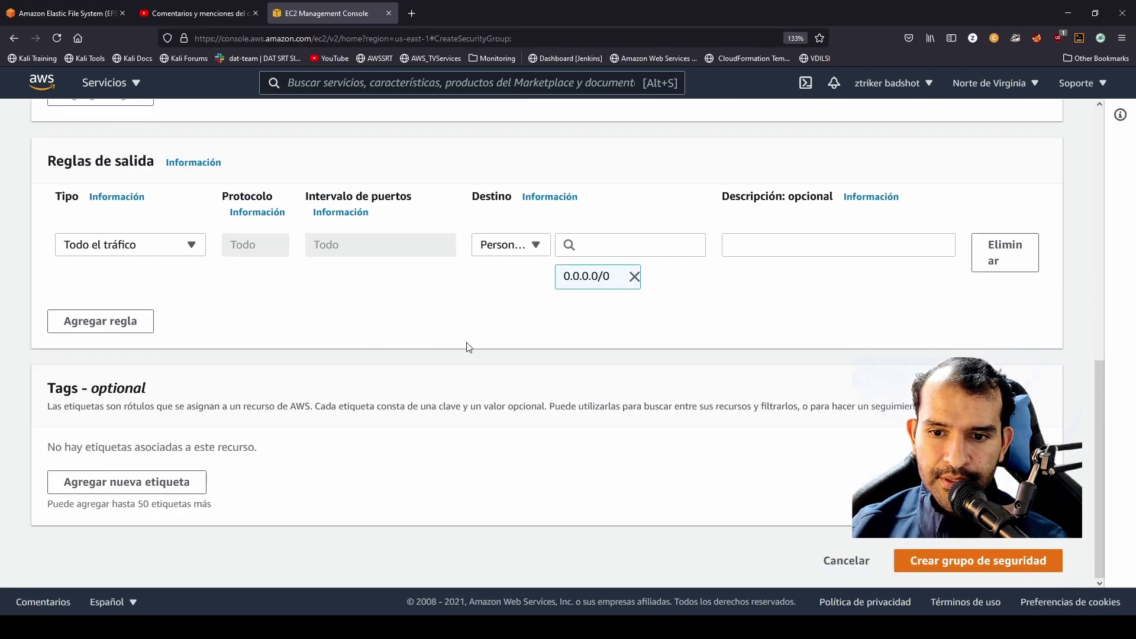
left_click(1014, 256)
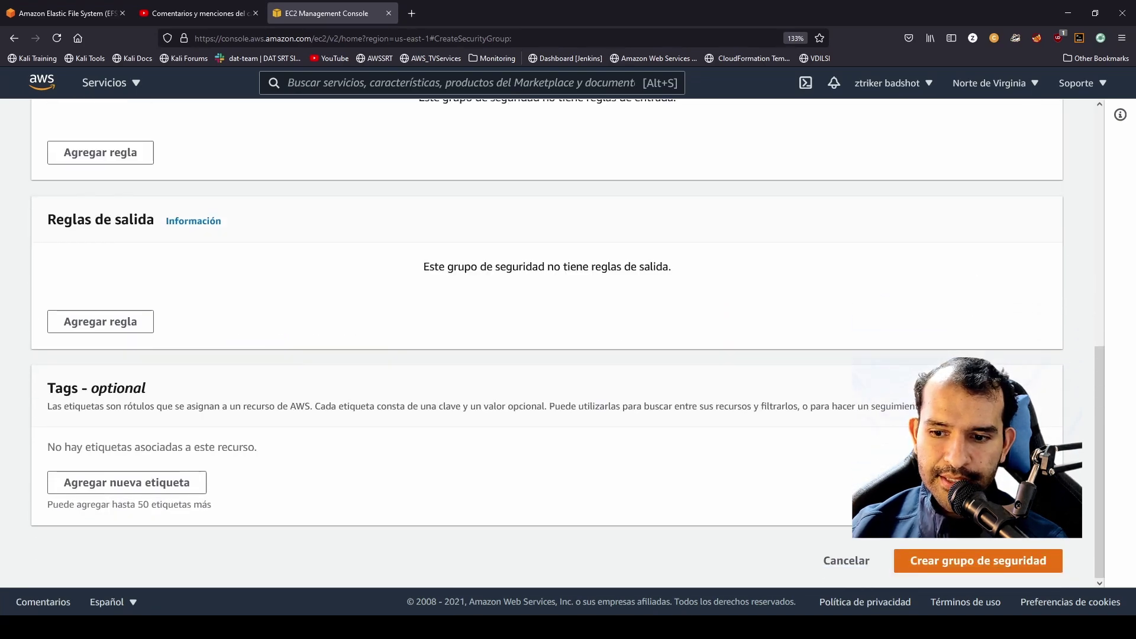
left_click(1024, 560)
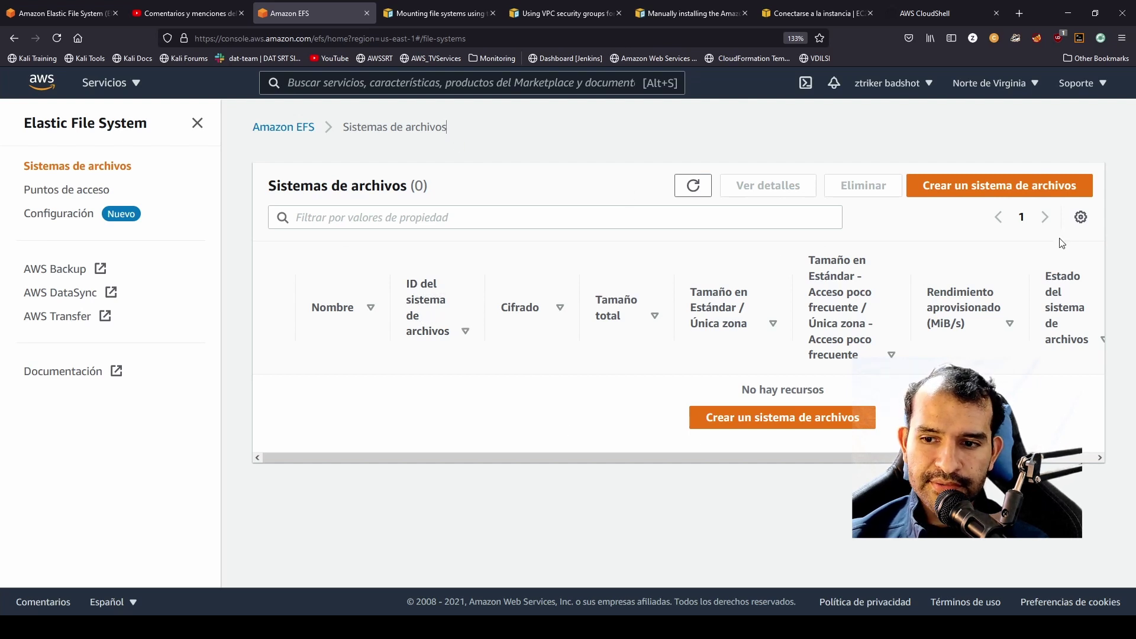
Start creating an EFS file system with customized settings in the default VPC and name it EFS_de_Prueba
left_click(966, 189)
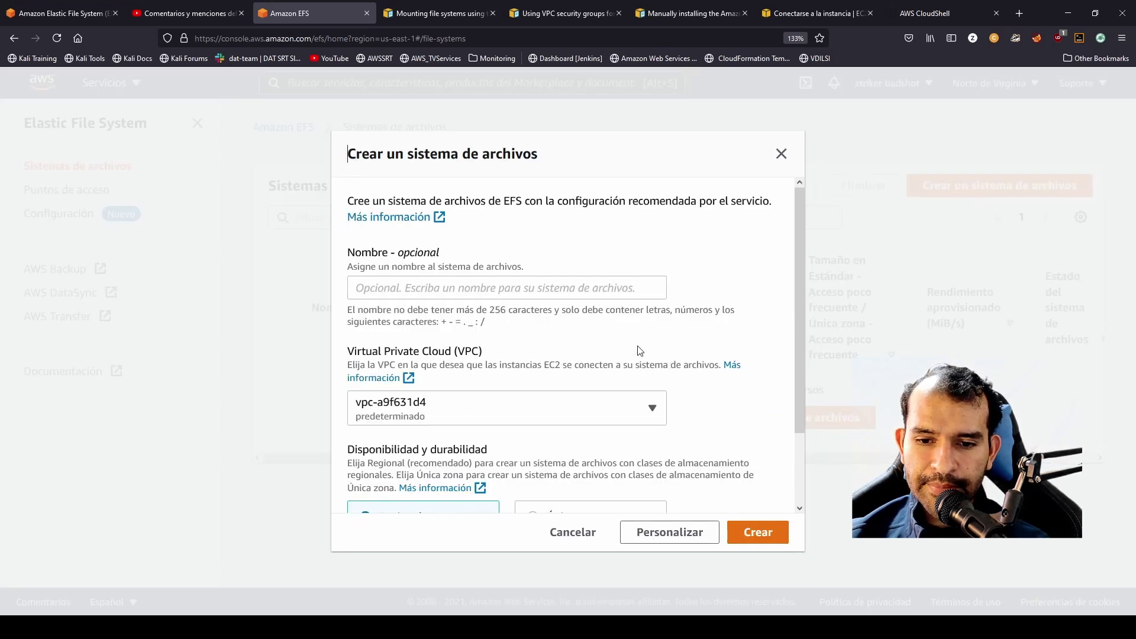
scroll(554, 362, "down", 3)
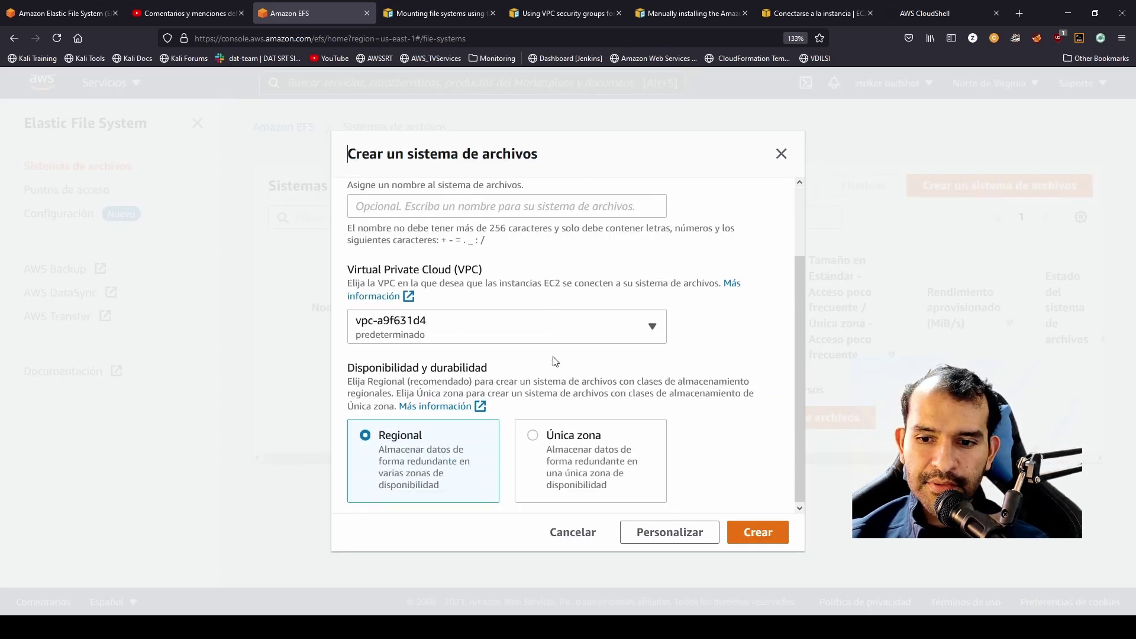
scroll(555, 362, "up", 3)
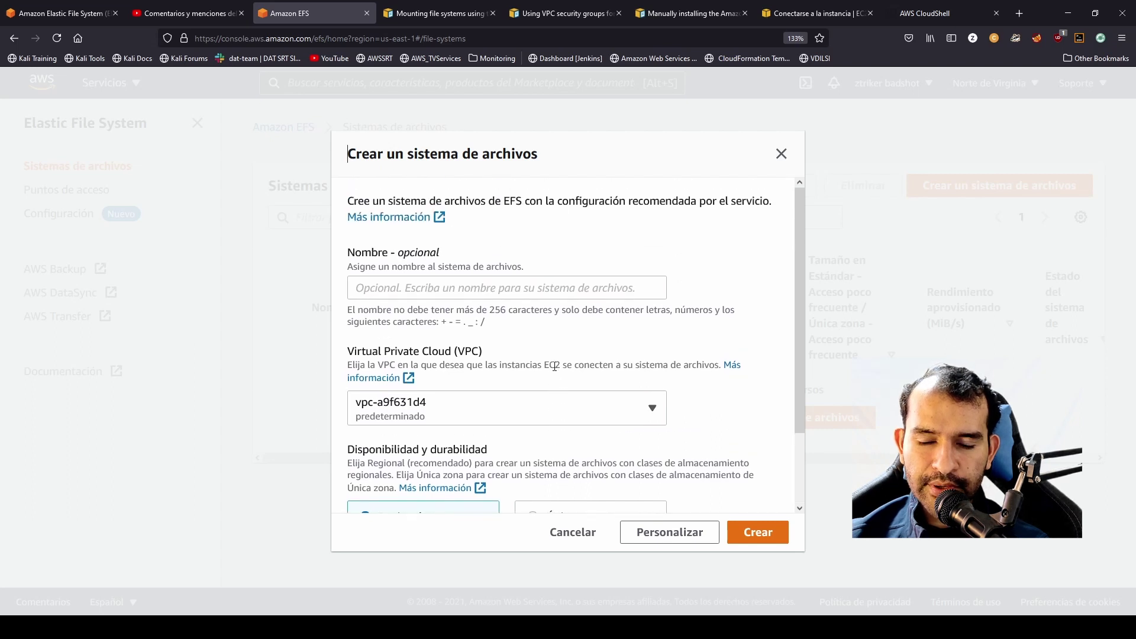
scroll(717, 365, "down", 3)
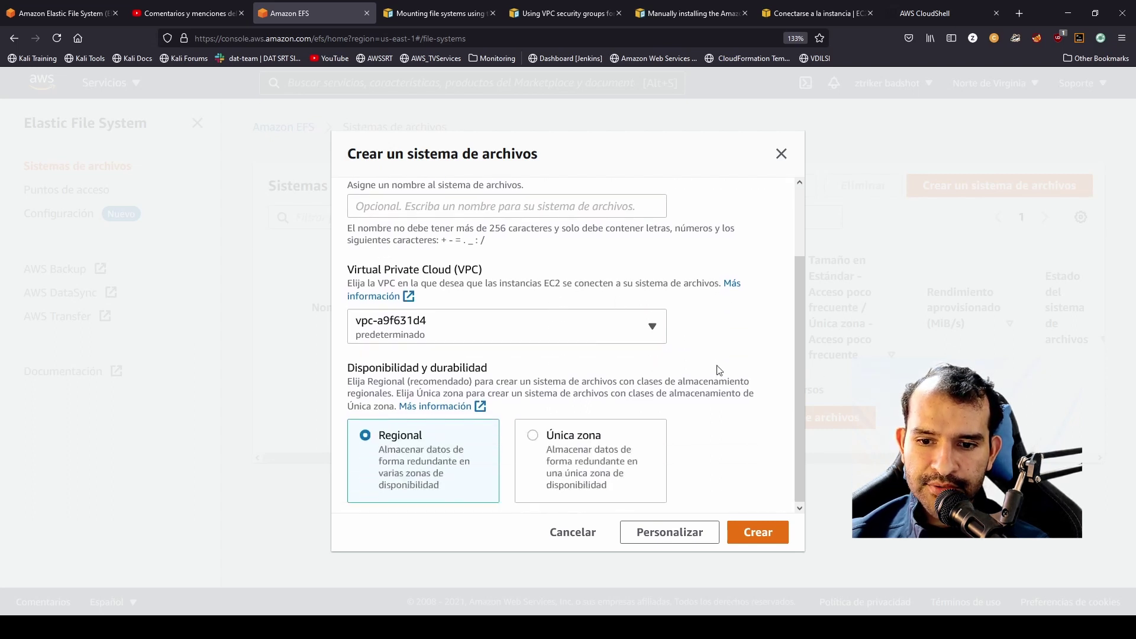
left_click(686, 535)
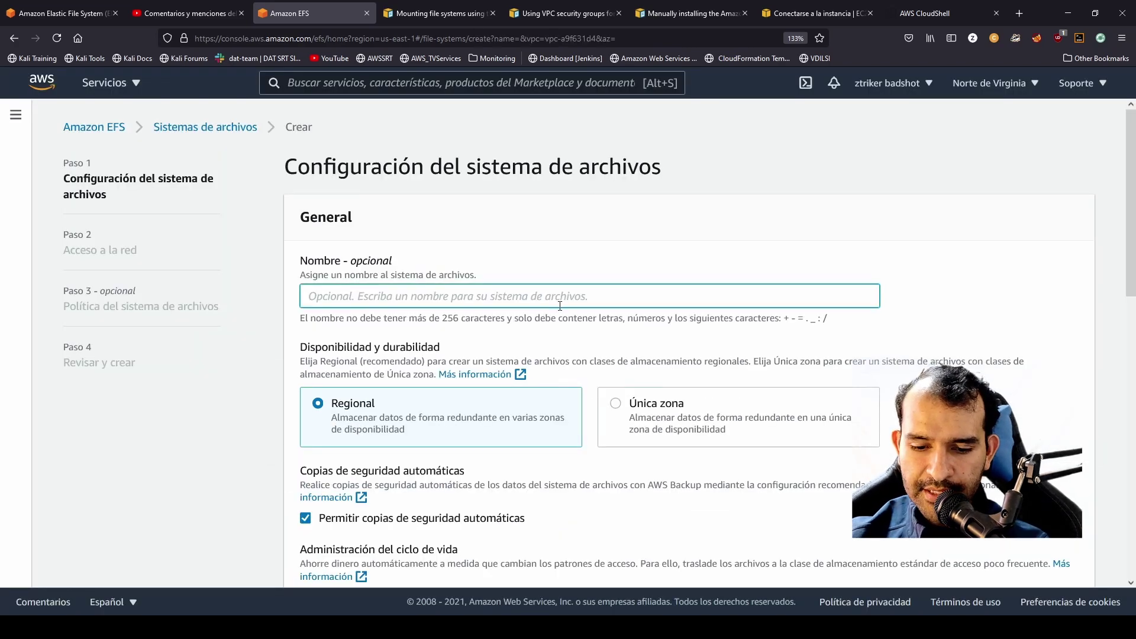
type("EFS_de_Prueba")
left_click(523, 383)
Disable automatic backups and set lifecycle management to 7 days since last access
scroll(522, 390, "down", 1)
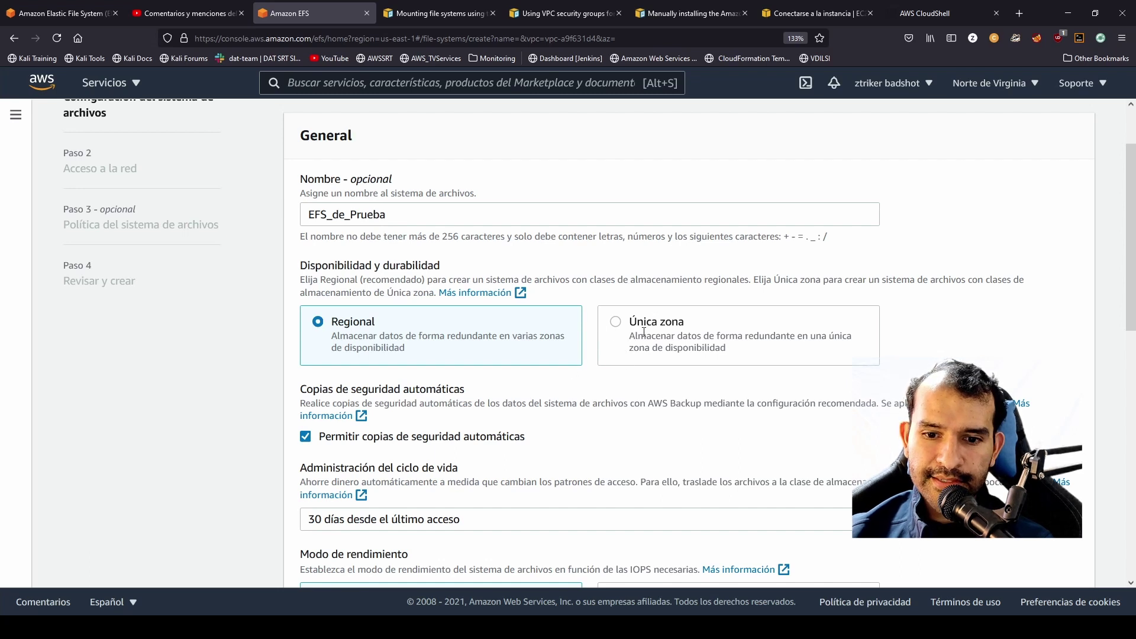
scroll(602, 393, "down", 2)
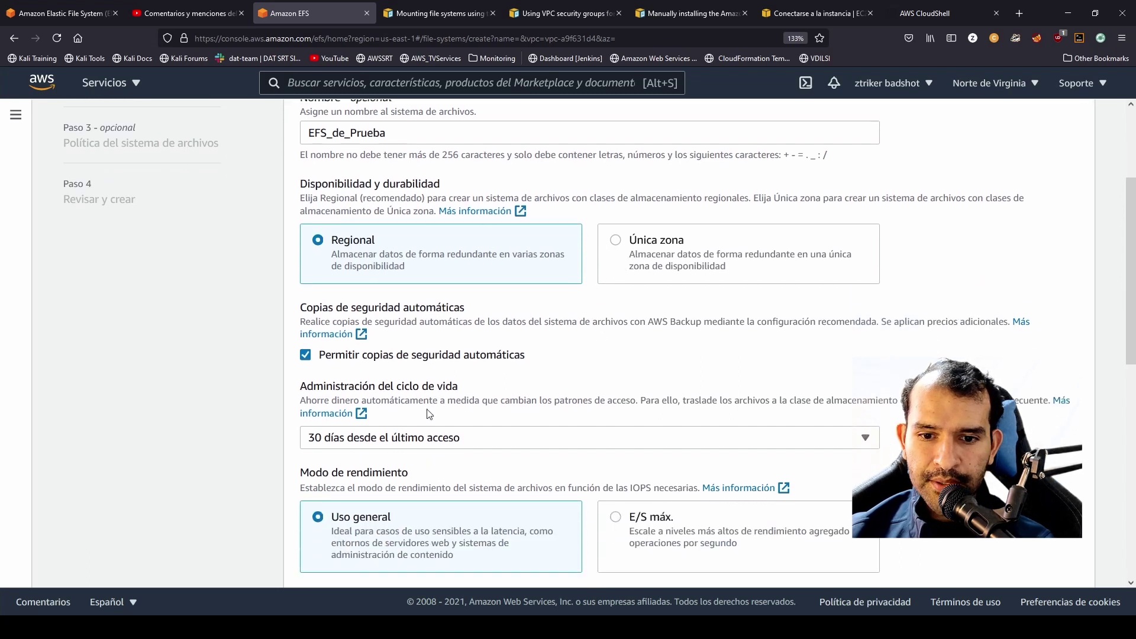
left_click(306, 355)
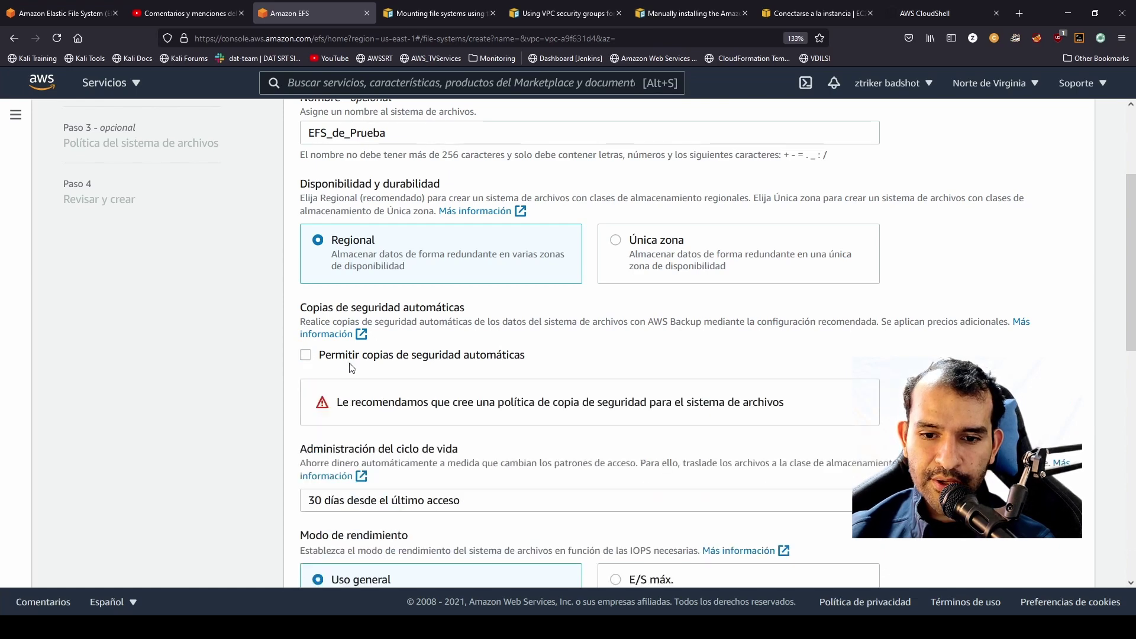
scroll(356, 370, "down", 4)
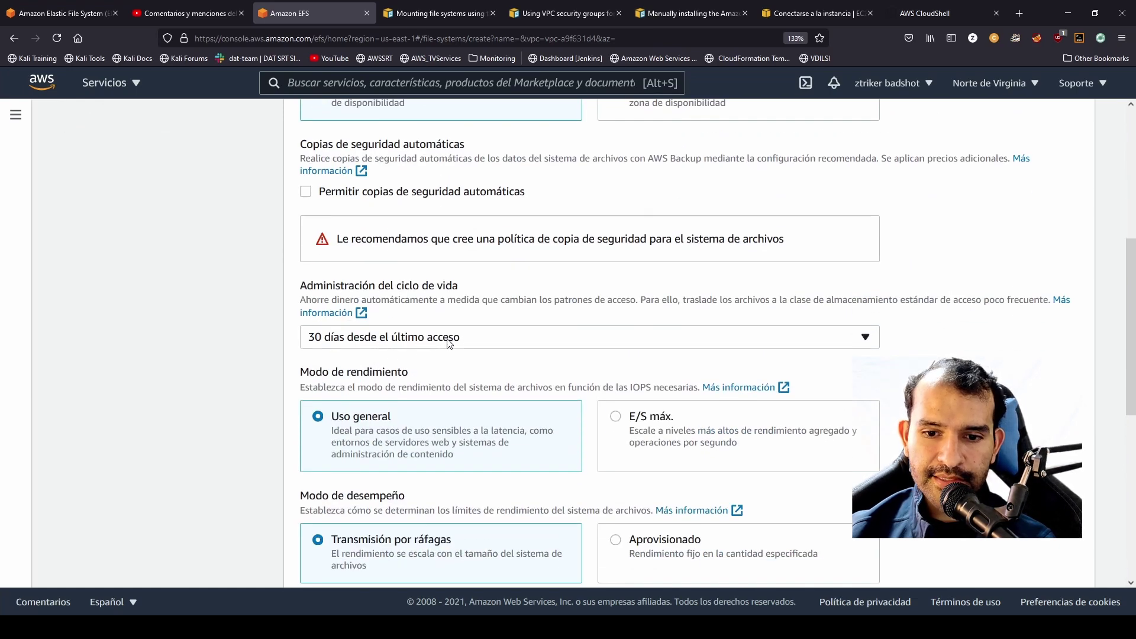
left_click(390, 339)
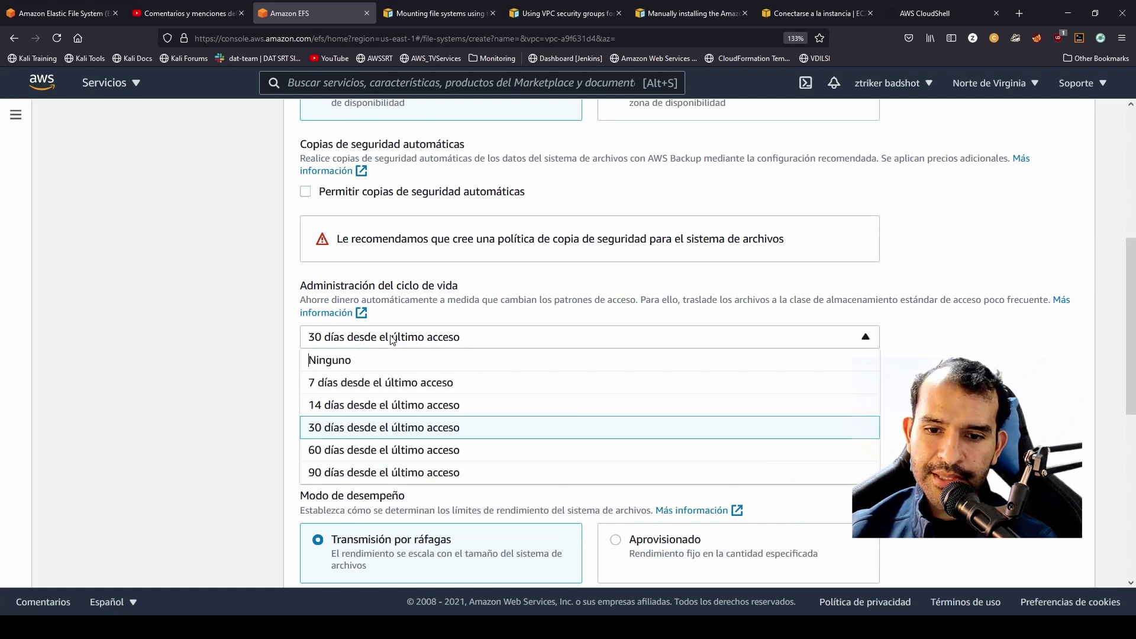
left_click(383, 393)
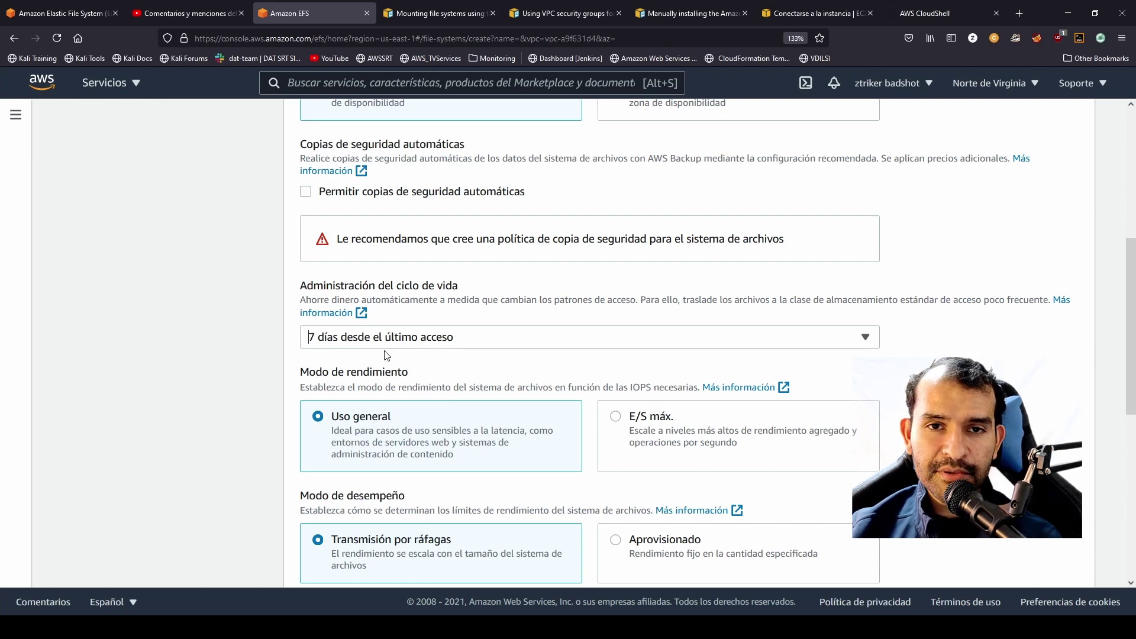
Try the Única zona availability option to compare the performance modes it offers, and switch back to Regional
scroll(394, 358, "down", 2)
left_click_drag(302, 290, 411, 293)
left_click(453, 296)
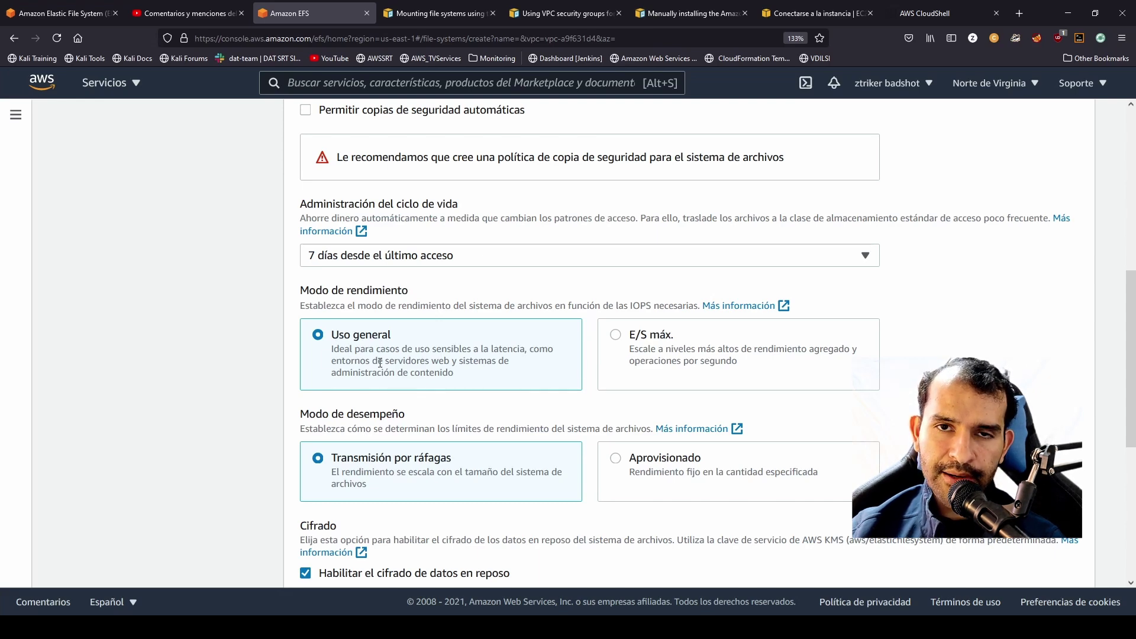
scroll(536, 385, "up", 8)
left_click(615, 404)
scroll(521, 413, "down", 8)
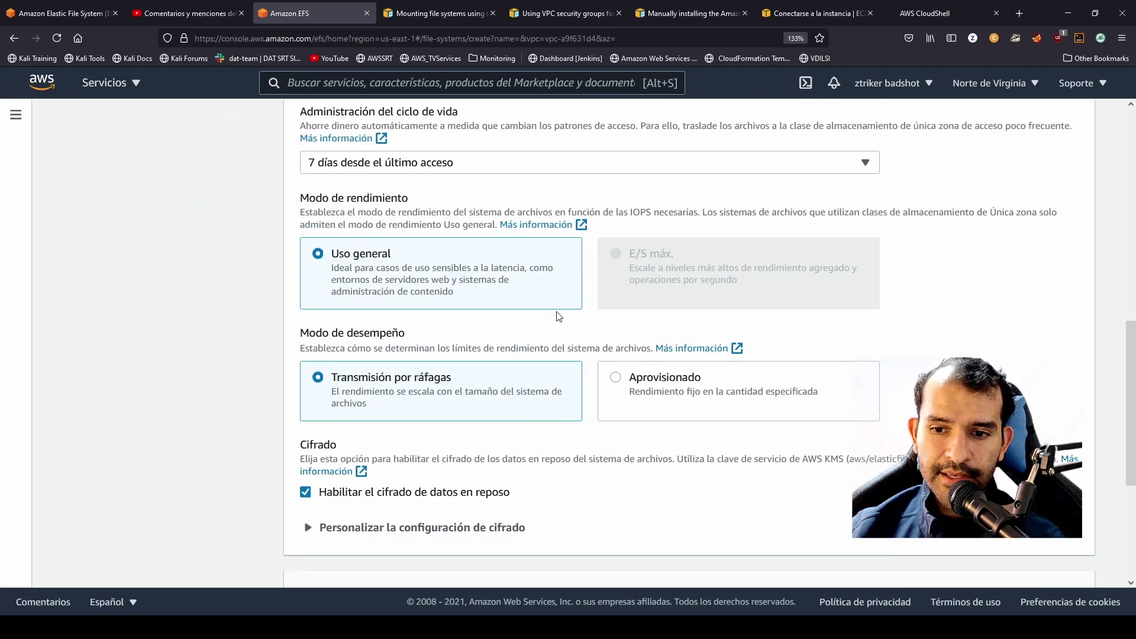
scroll(473, 315, "up", 5)
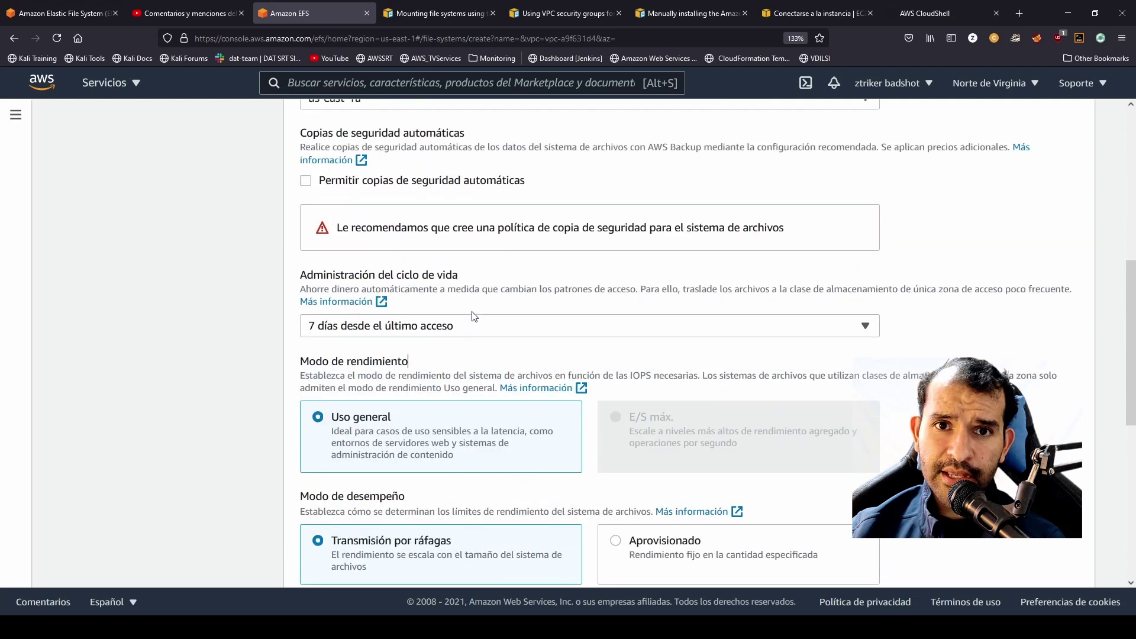
scroll(472, 312, "up", 2)
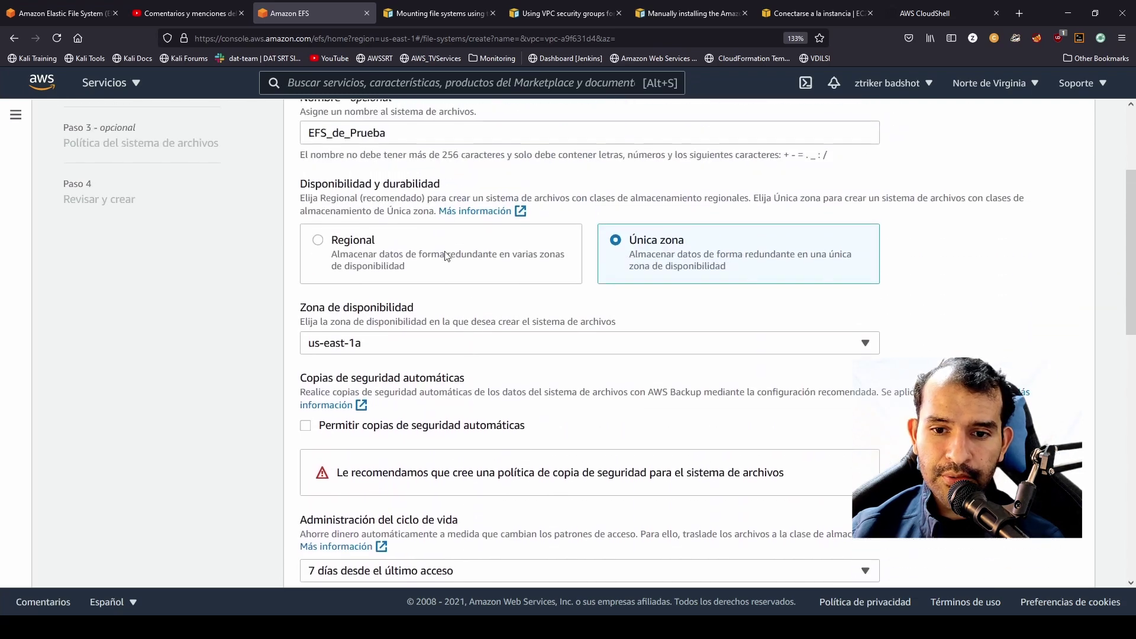
left_click(332, 235)
Examine the Uso general performance mode and the Transmisión por ráfagas throughput mode
scroll(422, 327, "down", 5)
scroll(421, 327, "down", 5)
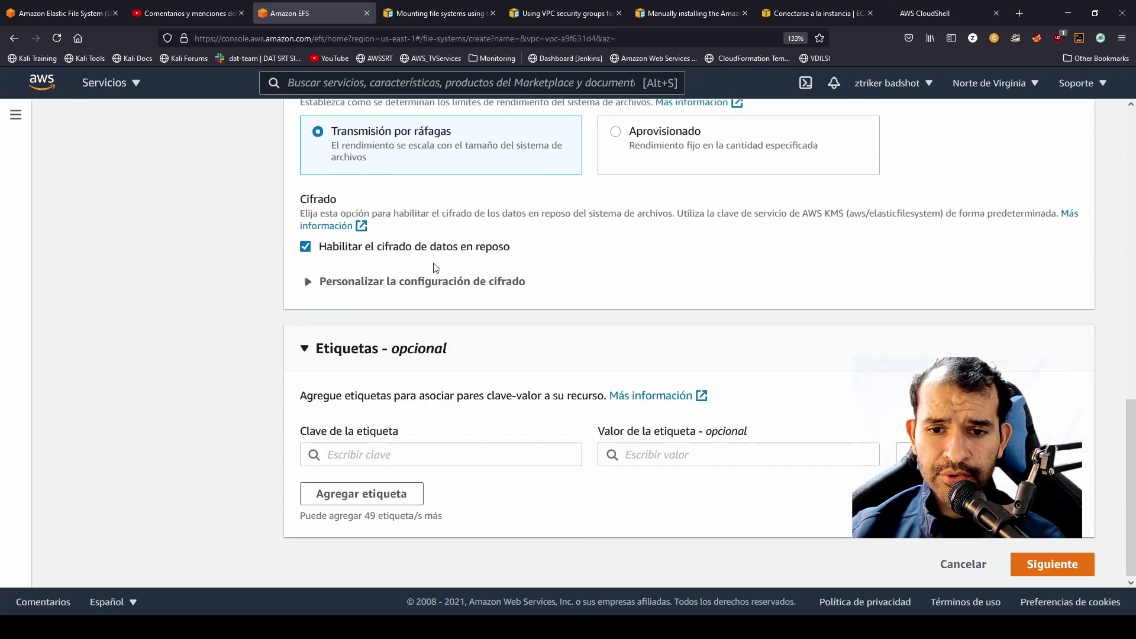
scroll(433, 263, "up", 3)
left_click_drag(330, 171, 392, 173)
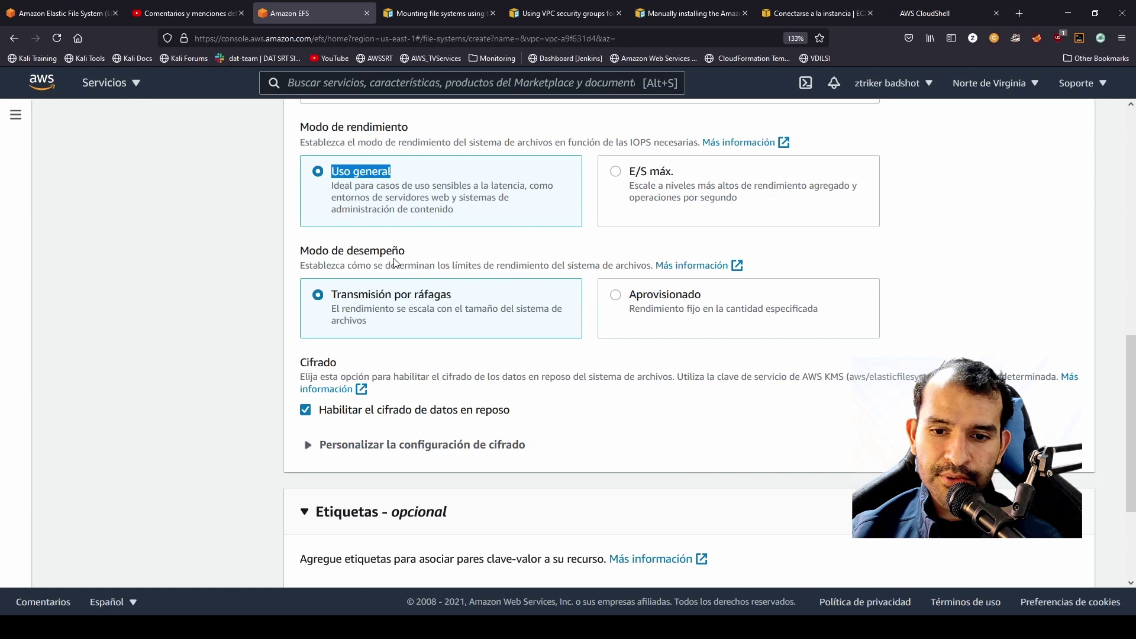
left_click_drag(370, 297, 491, 302)
left_click(490, 302)
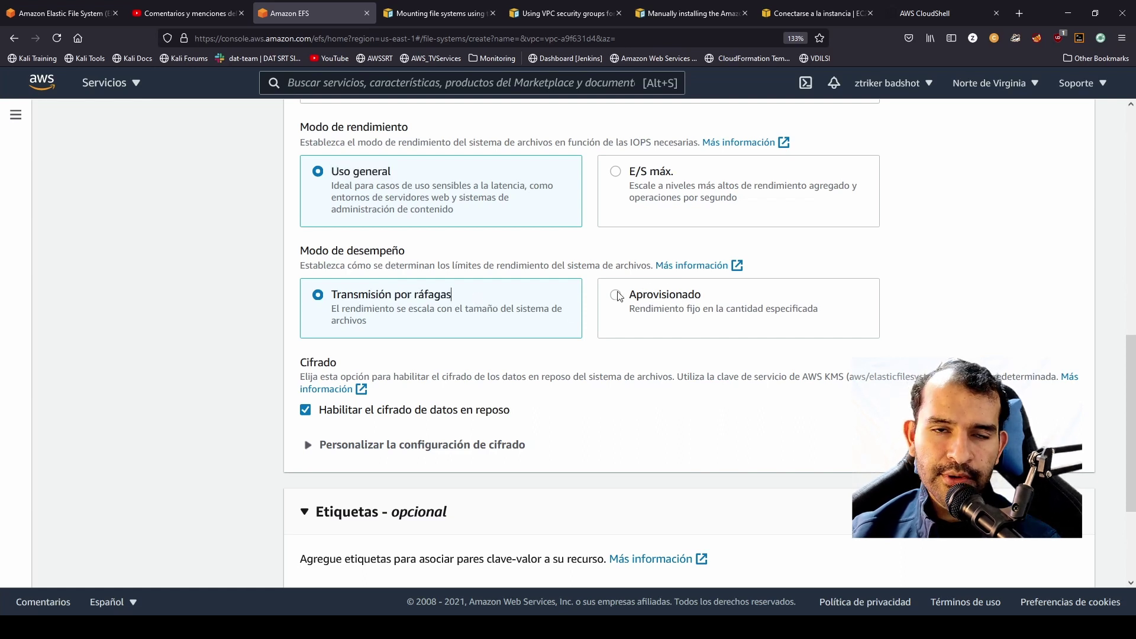
left_click_drag(332, 295, 480, 302)
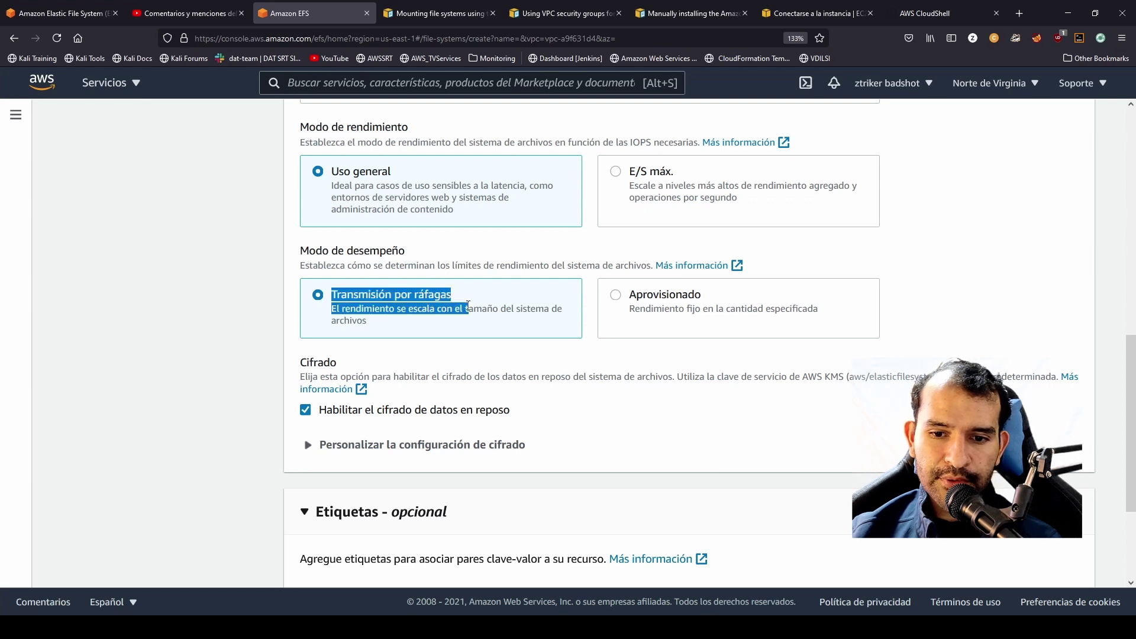
left_click(482, 302)
Try provisioned throughput at 5 MiB/s to check its monthly cost, and return to Transmisión por ráfagas
left_click(616, 296)
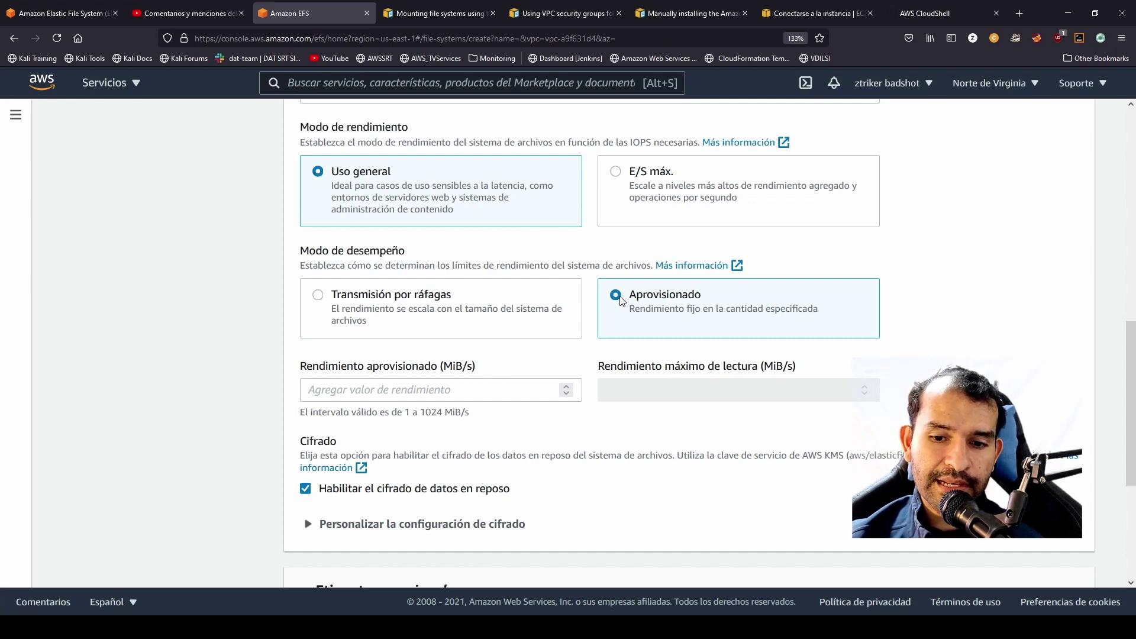
left_click(566, 386)
left_click(566, 387)
left_click(567, 387)
left_click(567, 387)
left_click(566, 387)
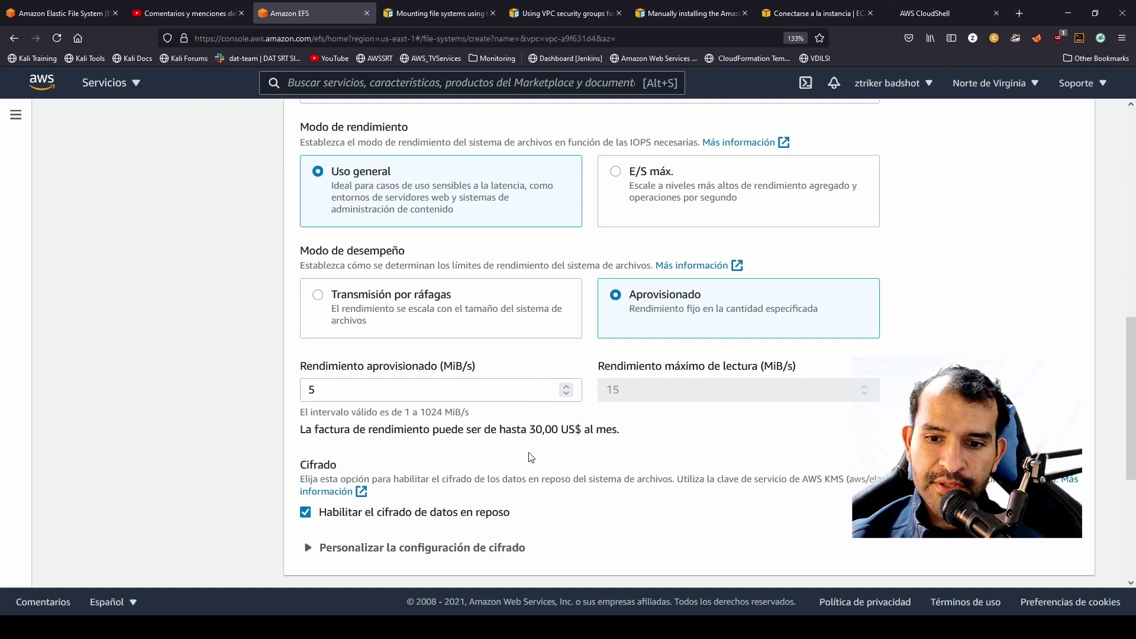
left_click_drag(528, 430, 633, 432)
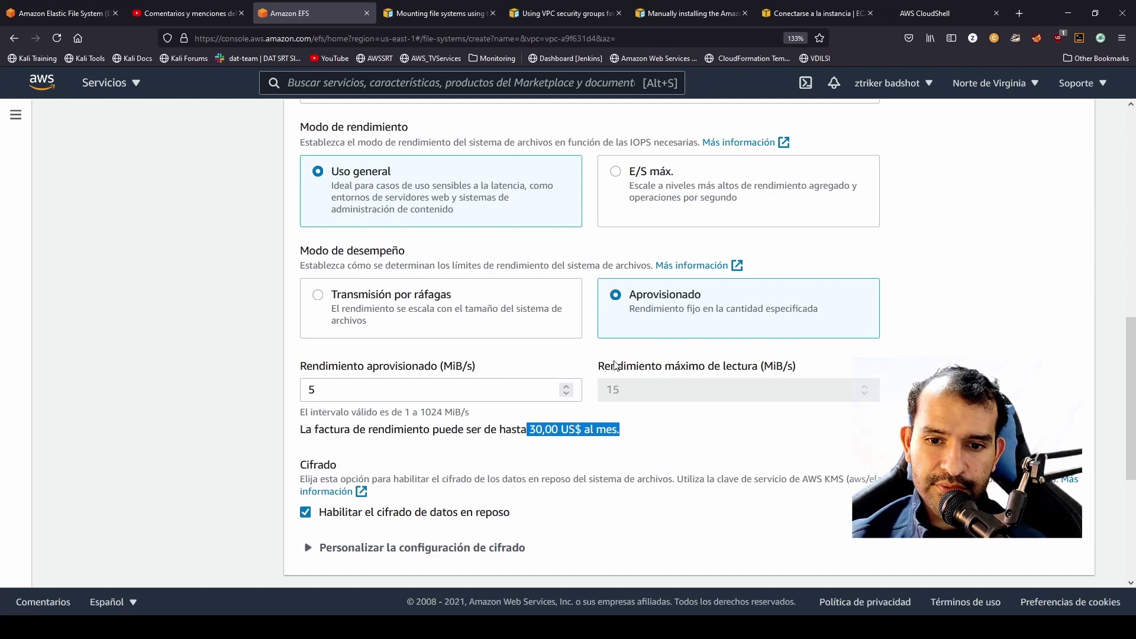
left_click(317, 296)
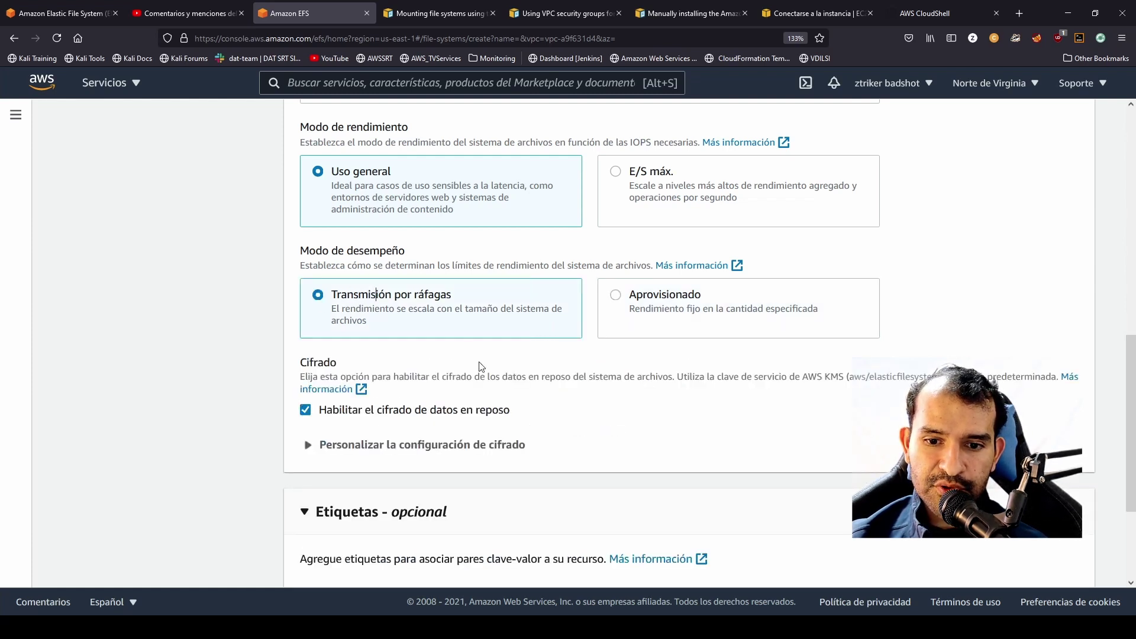
Review the KMS key customization for the file system and disable encryption of data at rest
left_click(318, 408)
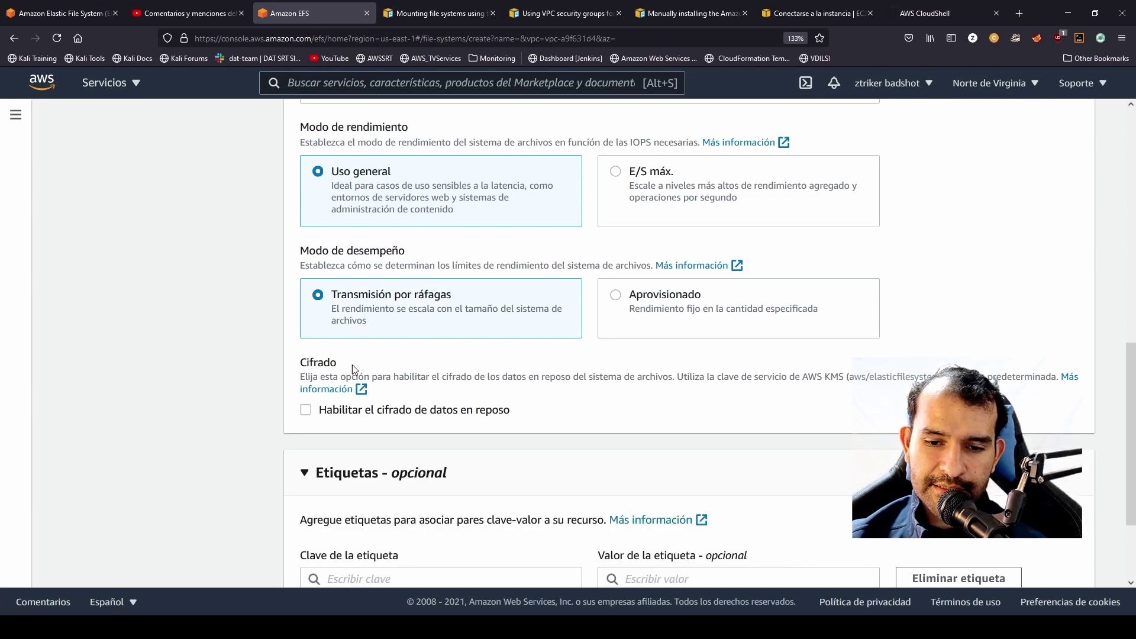
left_click(306, 409)
scroll(355, 414, "down", 2)
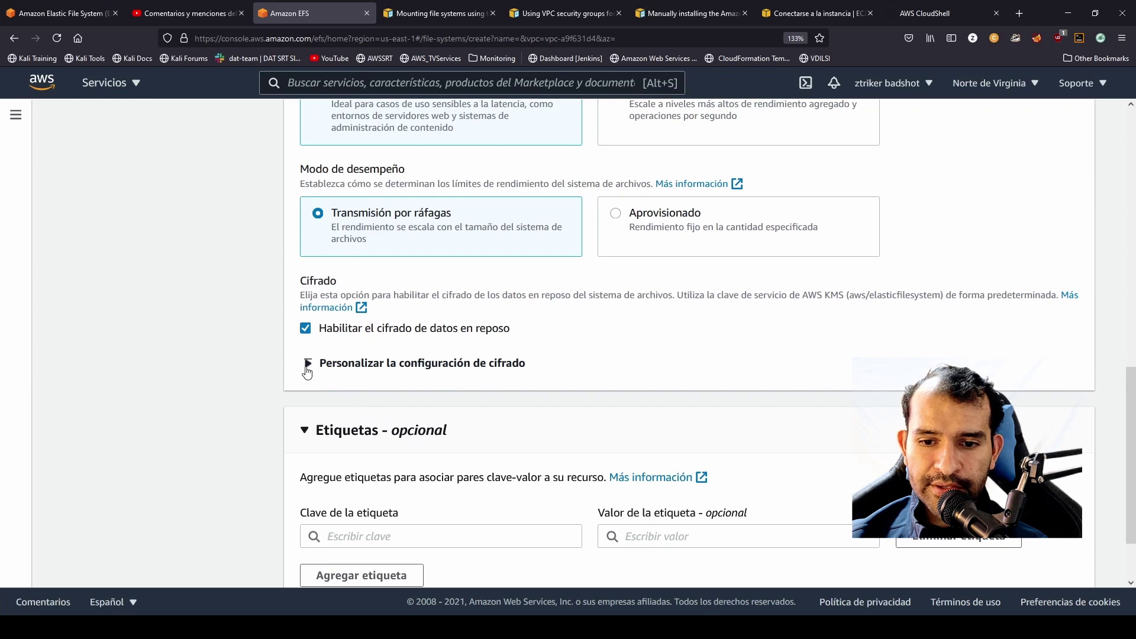
left_click(308, 364)
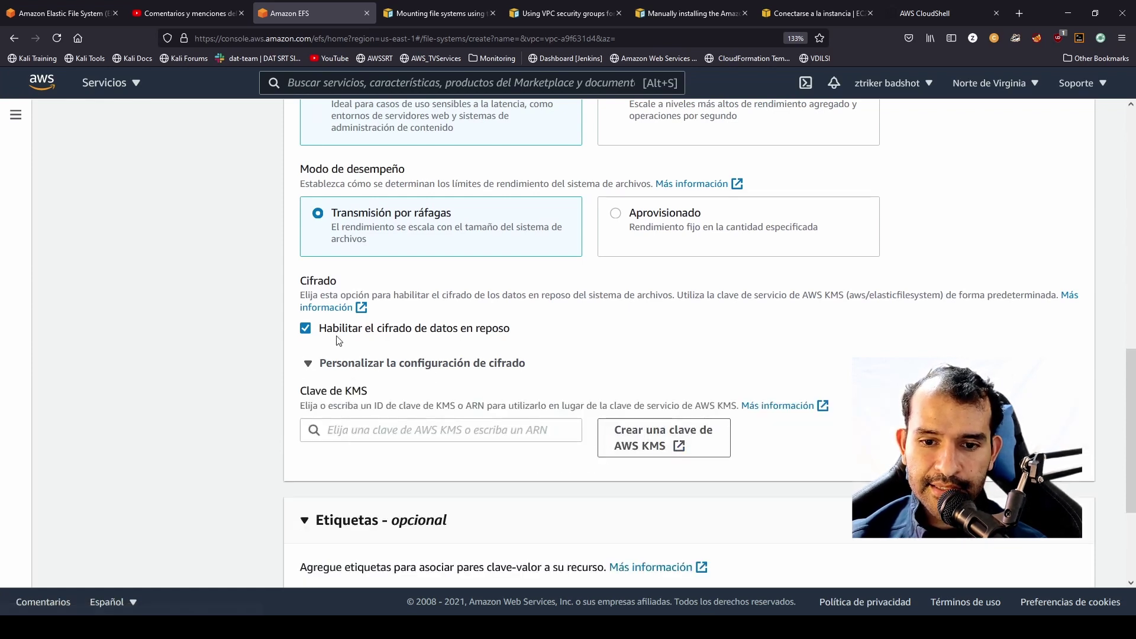
left_click(305, 329)
Add a CreadoPor tag with the creator's name as its value and continue to the network access settings
scroll(414, 381, "down", 1)
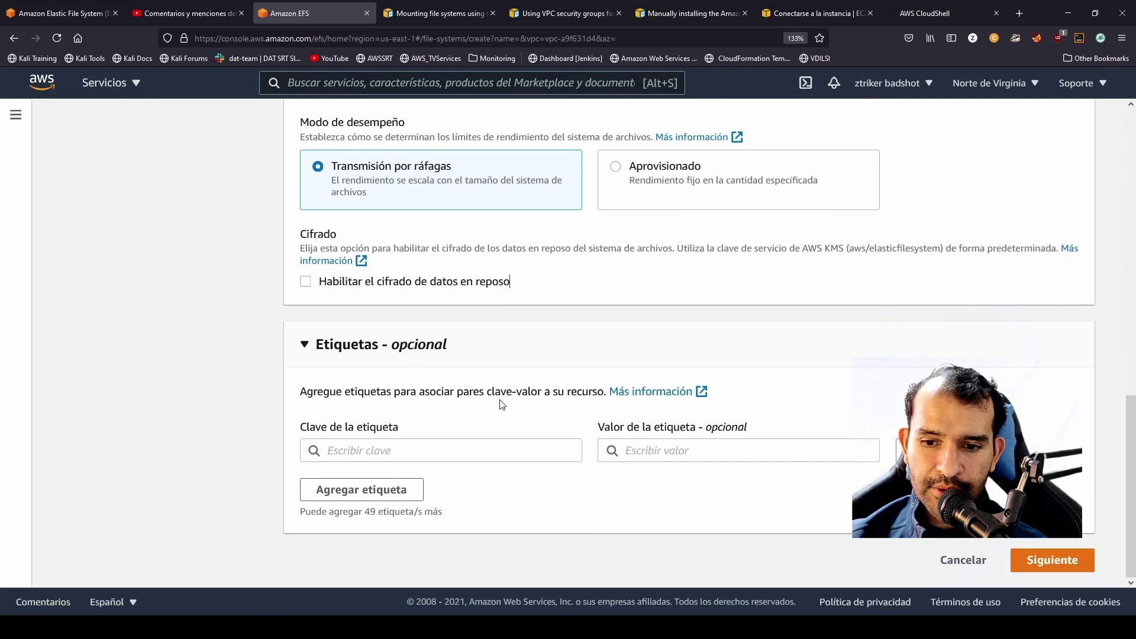
left_click(496, 442)
type("CreadoPor")
key("Tab")
type("Fernando")
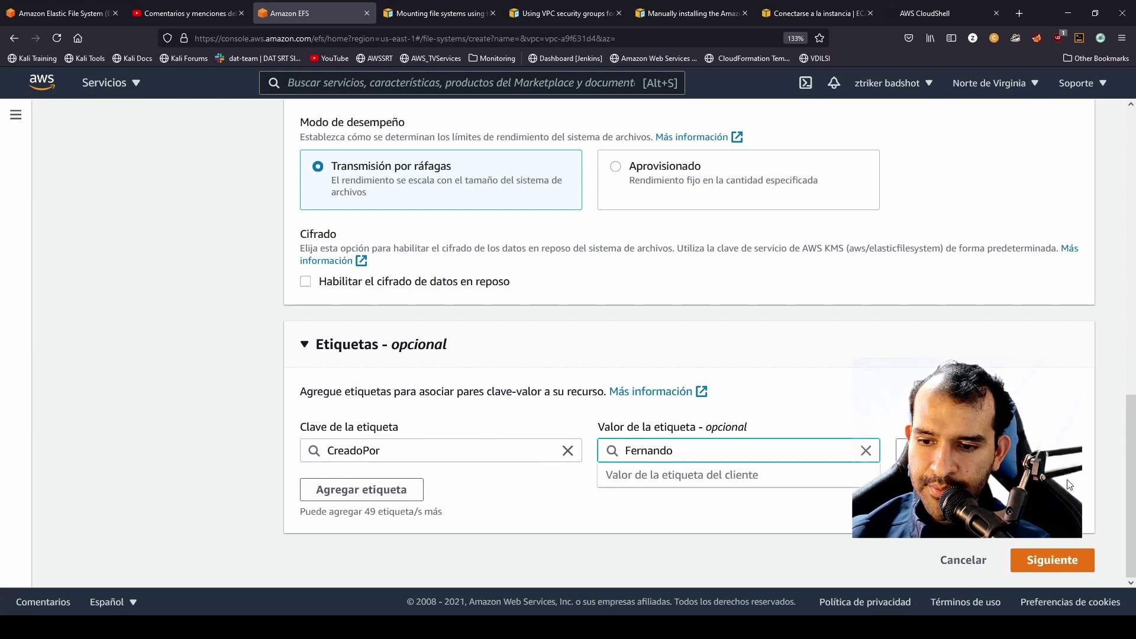
left_click(1039, 551)
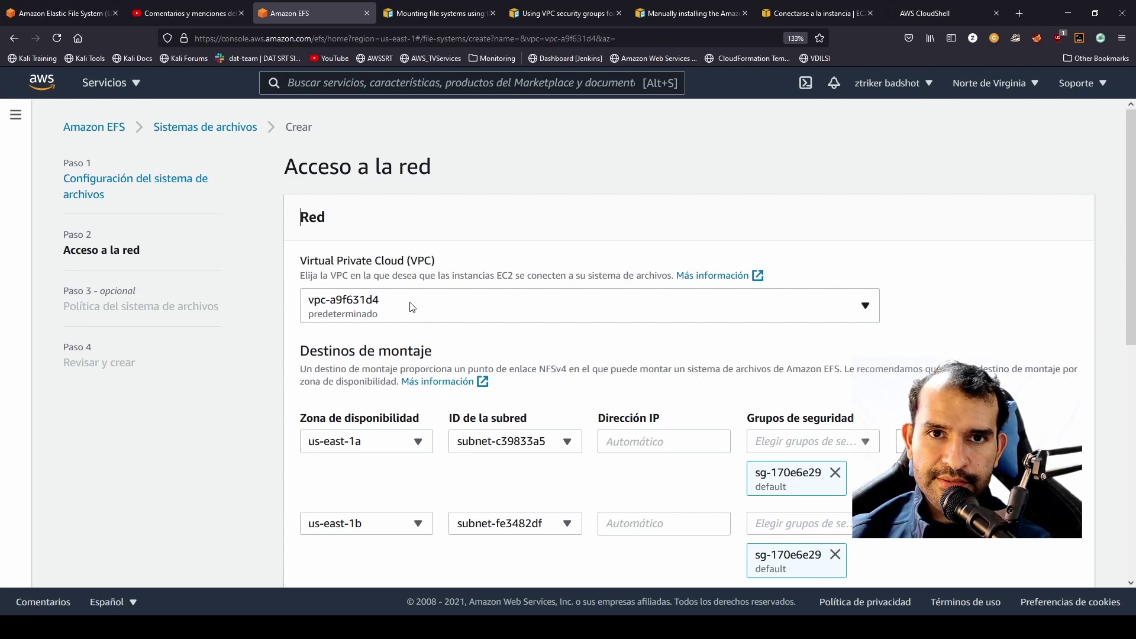
Replace the default security group with EFS_SG on the mount targets of all availability zones
scroll(735, 320, "down", 2)
scroll(735, 319, "down", 7)
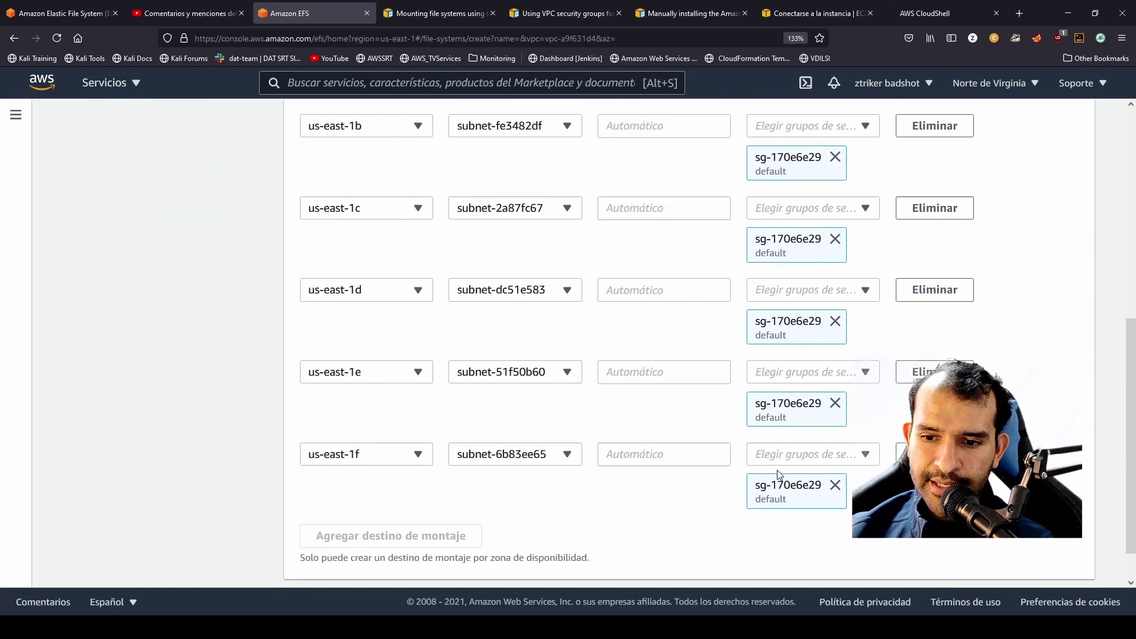
scroll(787, 468, "down", 2)
scroll(785, 415, "up", 3)
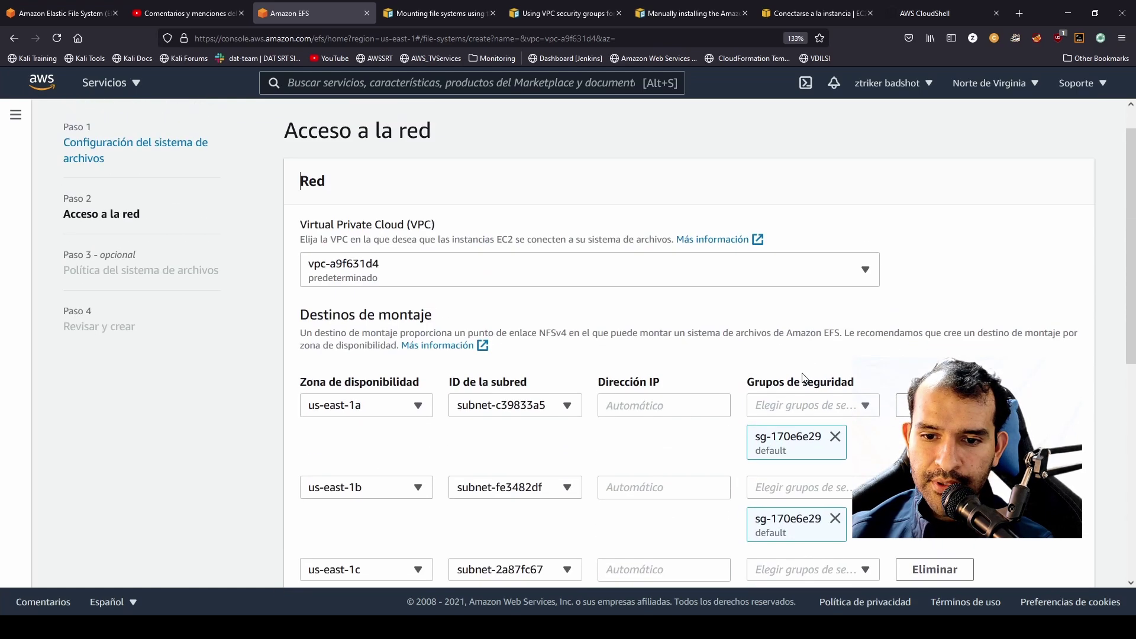
left_click_drag(317, 326, 439, 327)
left_click(532, 328)
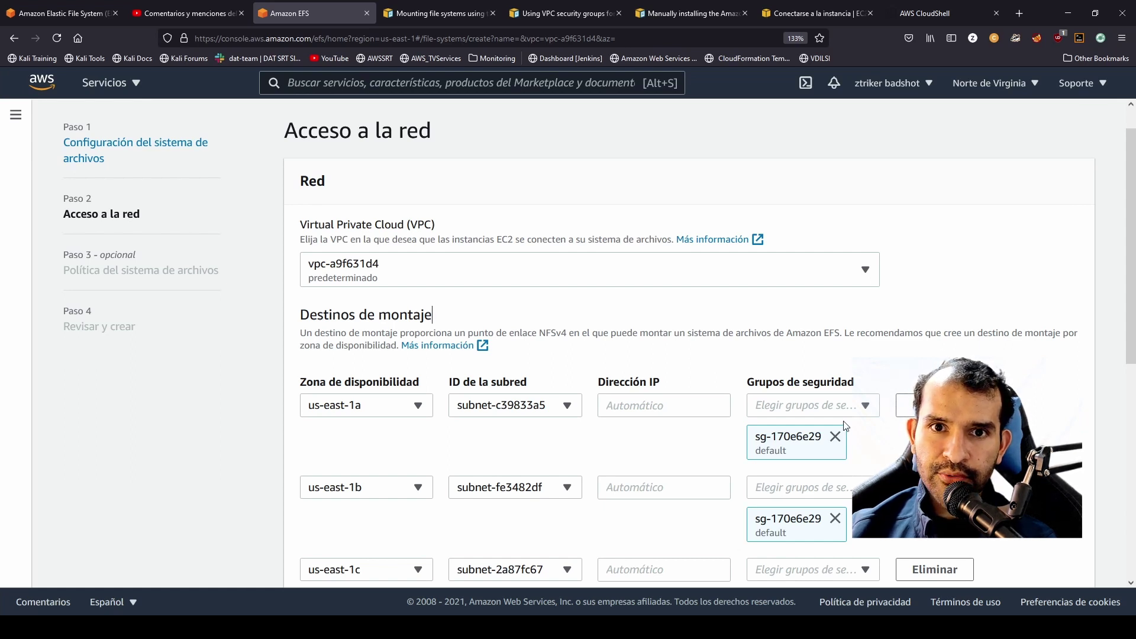
scroll(861, 426, "down", 2)
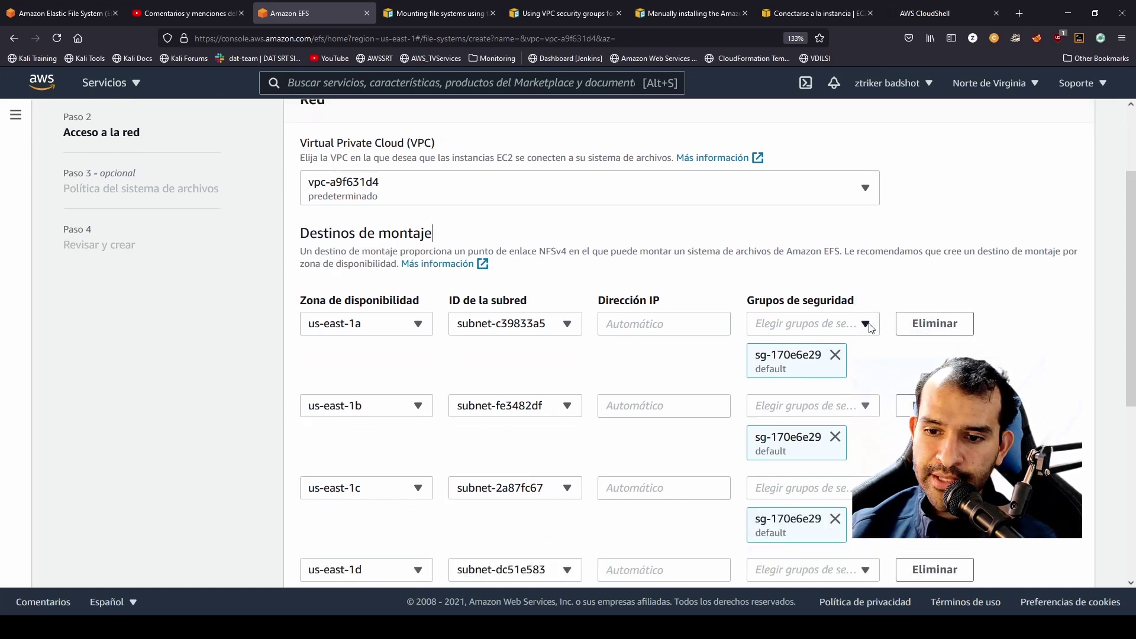
left_click(867, 325)
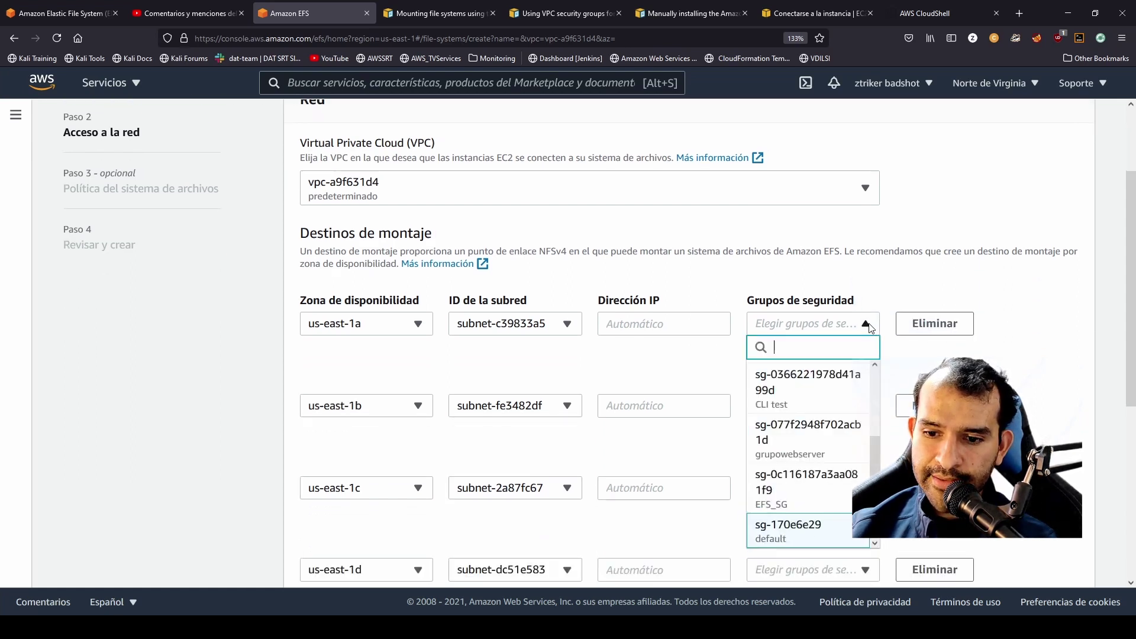
left_click(825, 481)
left_click(813, 411)
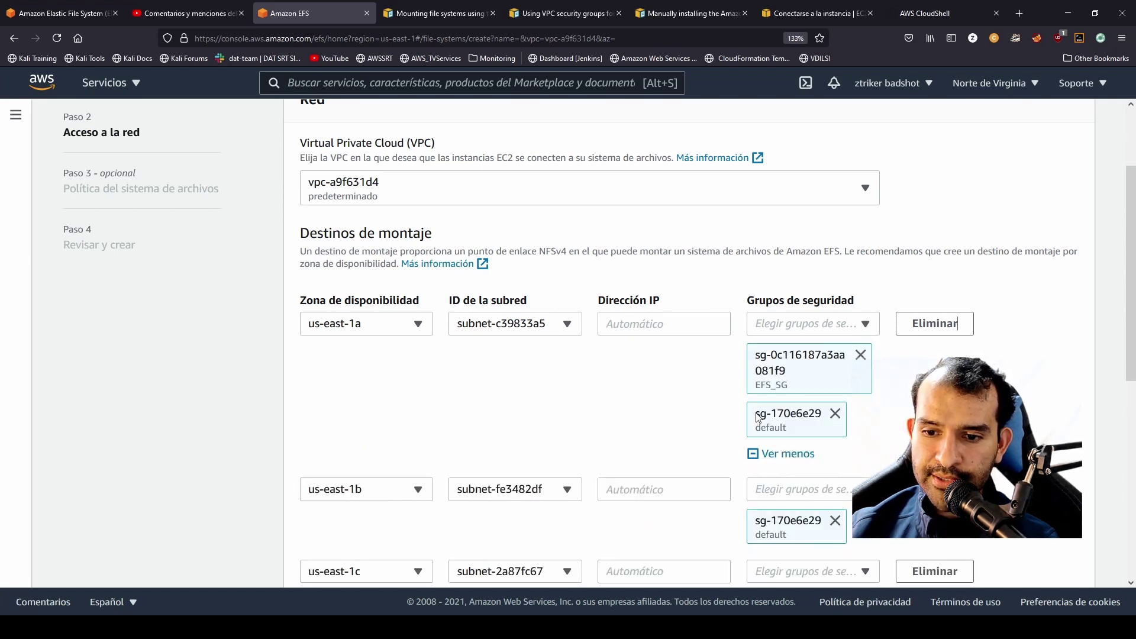
left_click(836, 414)
scroll(1032, 532, "down", 10)
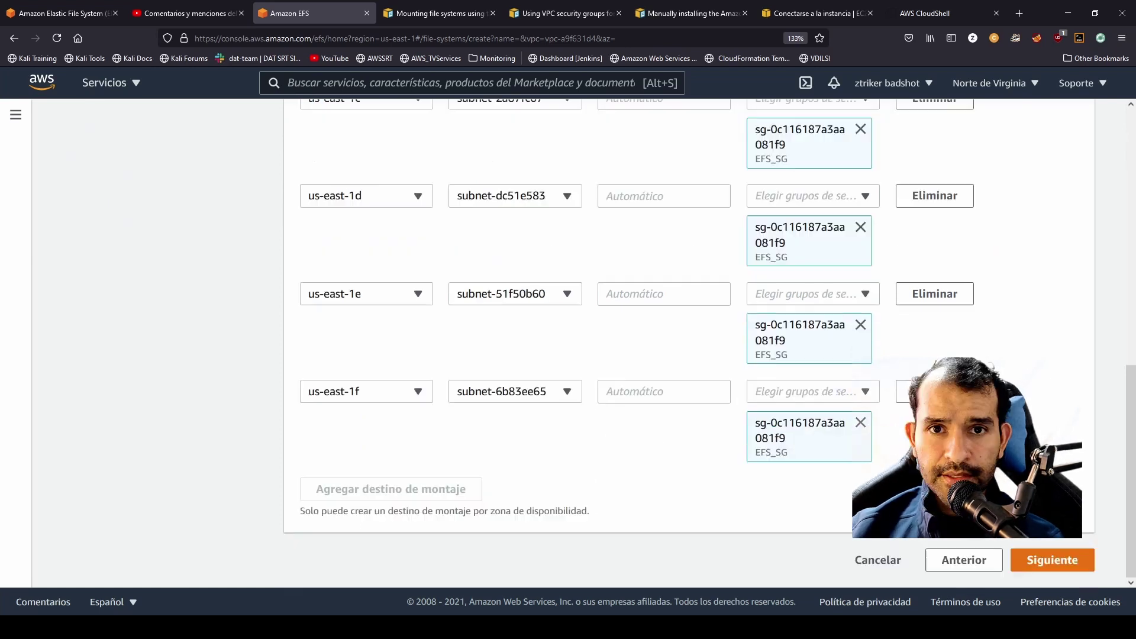
Accept the network settings, leave the file system policy empty, and create the file system
left_click(1052, 560)
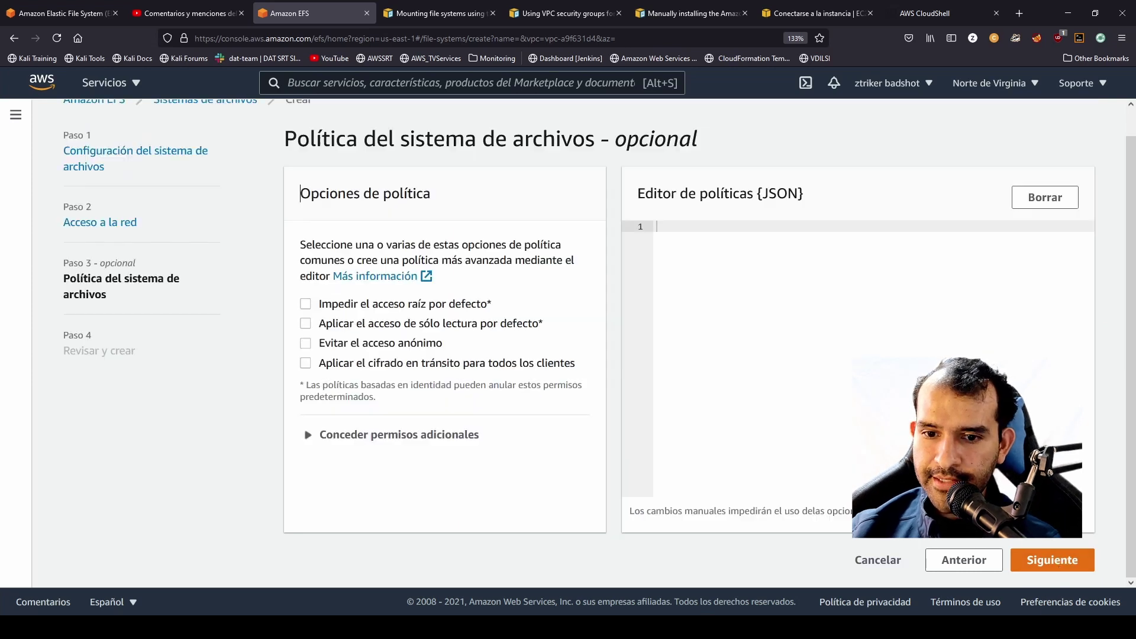
left_click(1087, 559)
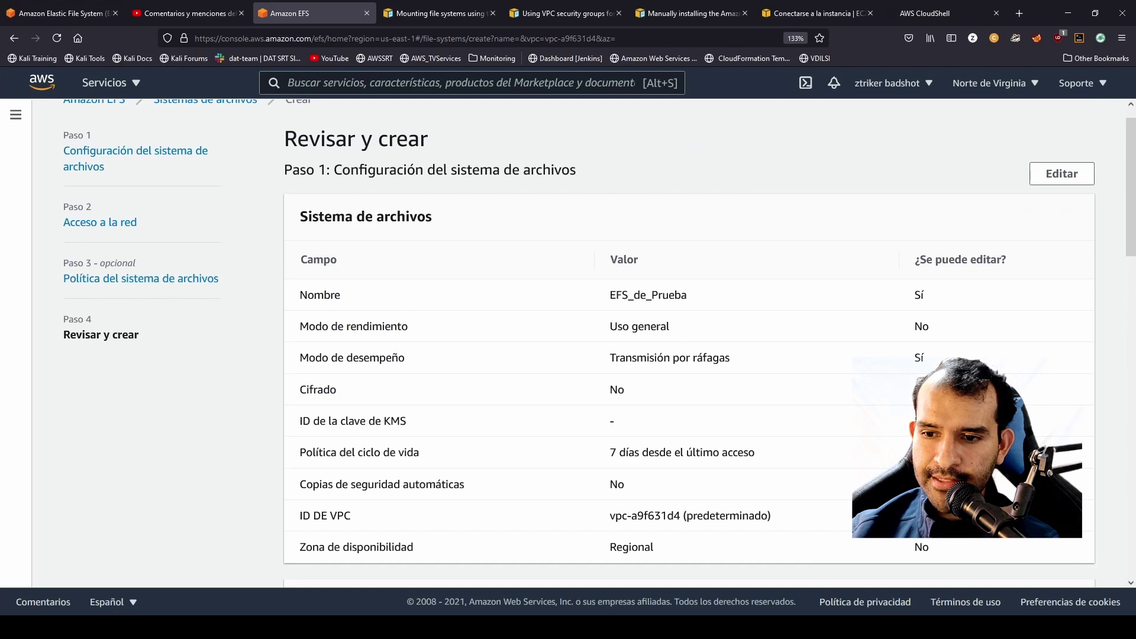
scroll(688, 318, "down", 15)
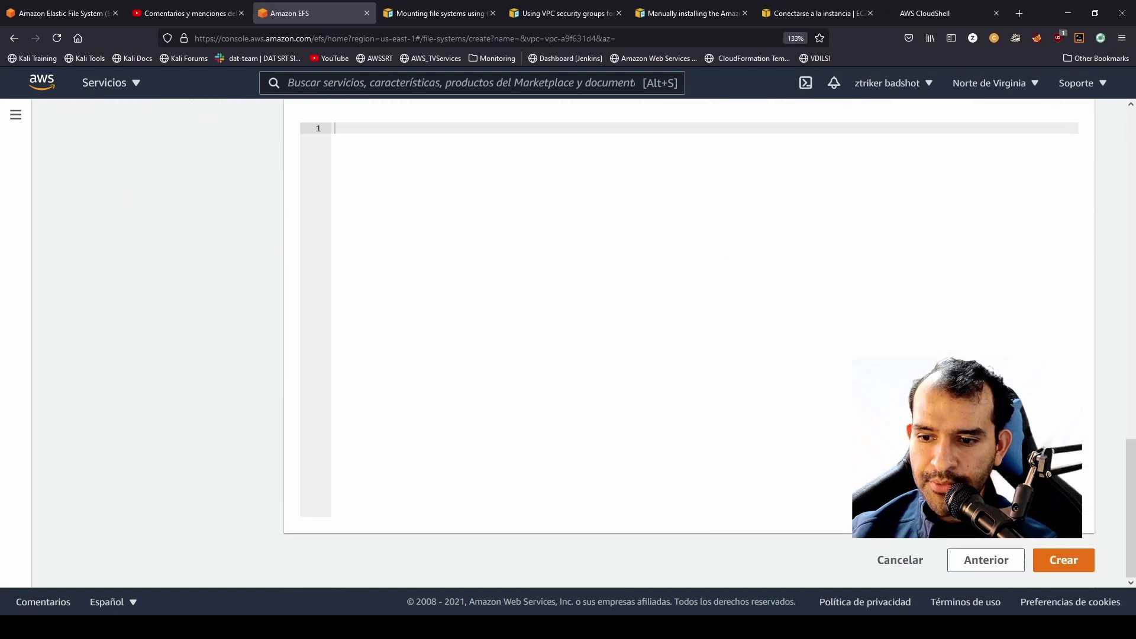
left_click(1061, 560)
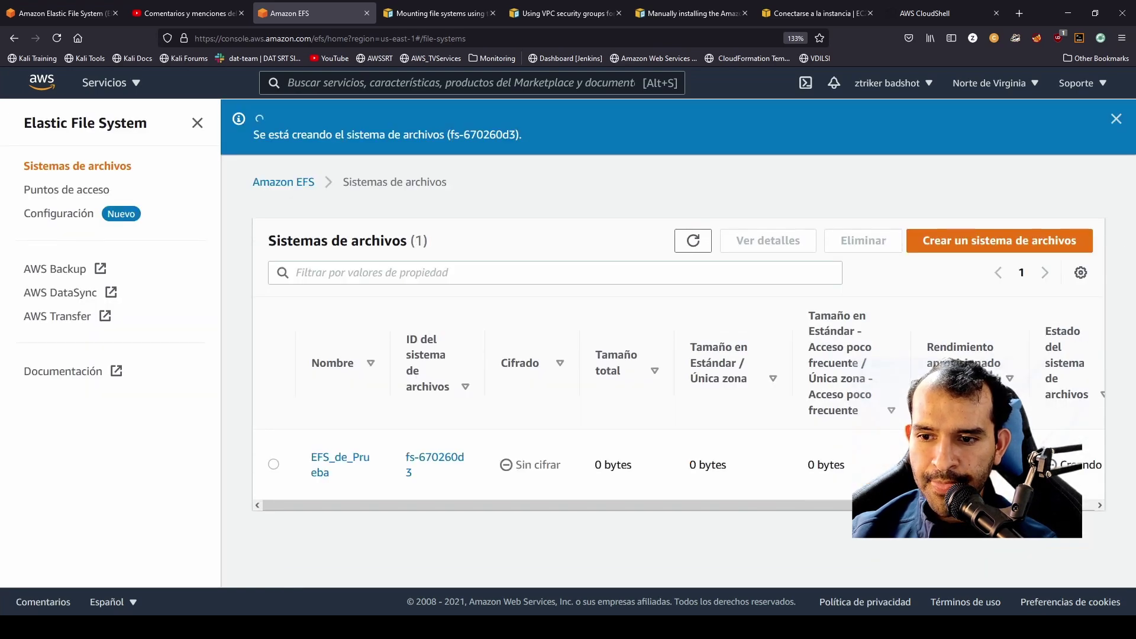
Open the EFS_de_Prueba details and check the network state of its mount targets in each availability zone
left_click(323, 464)
scroll(473, 402, "down", 4)
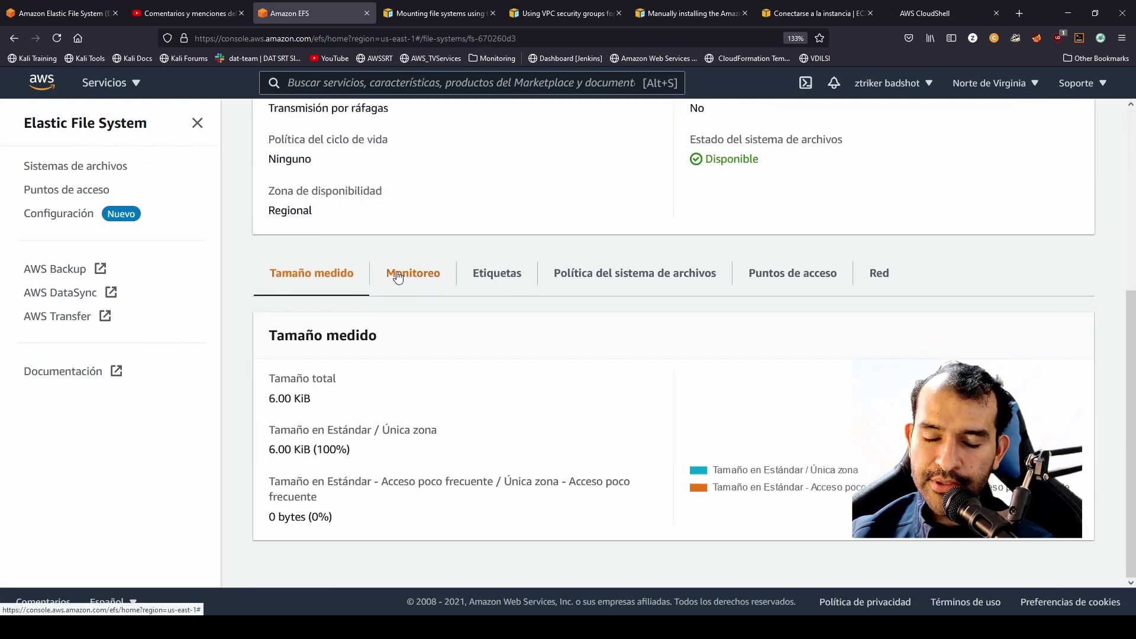
left_click(882, 273)
scroll(651, 432, "down", 4)
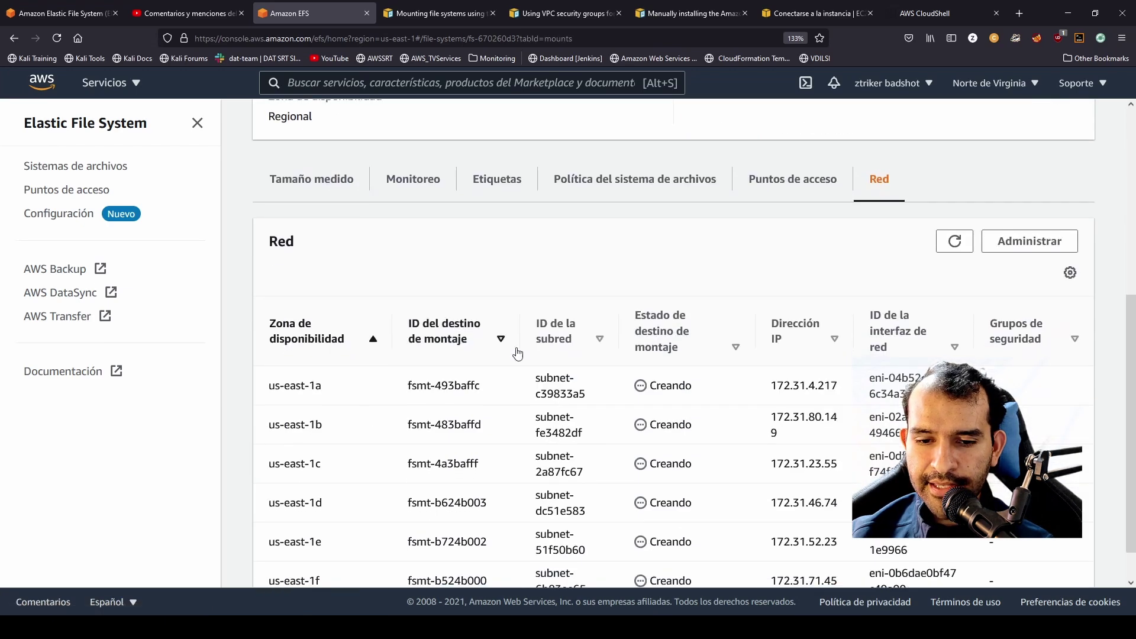
scroll(337, 458, "down", 1)
scroll(346, 456, "down", 1)
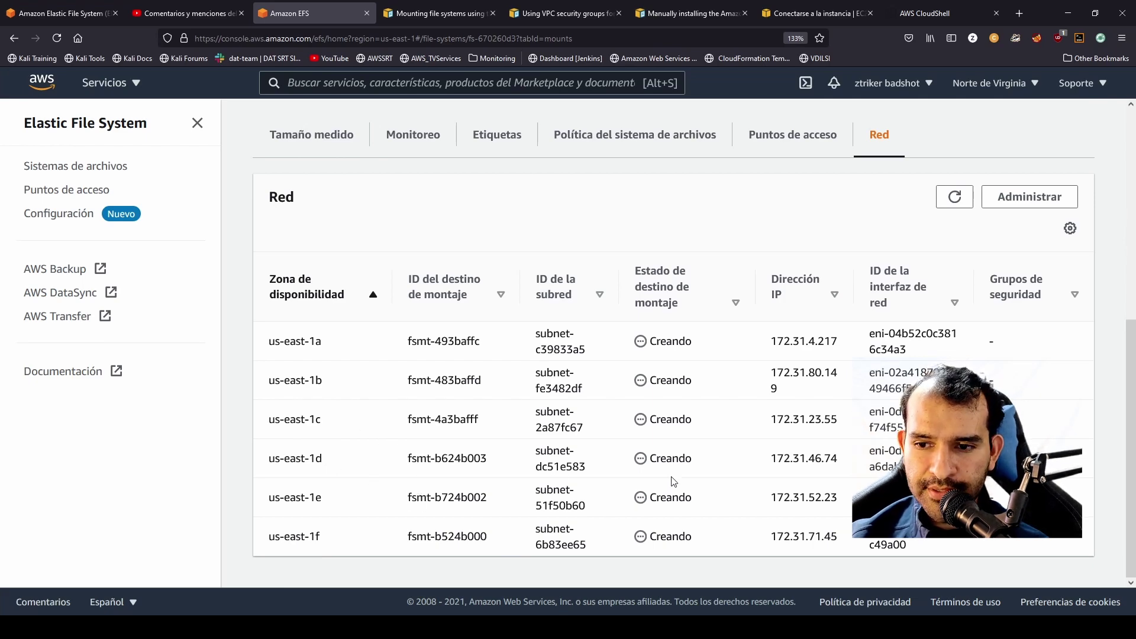
Open the file system's Asociar instructions and copy the EFS mount helper command for mounting through DNS
scroll(674, 470, "up", 5)
left_click(1060, 168)
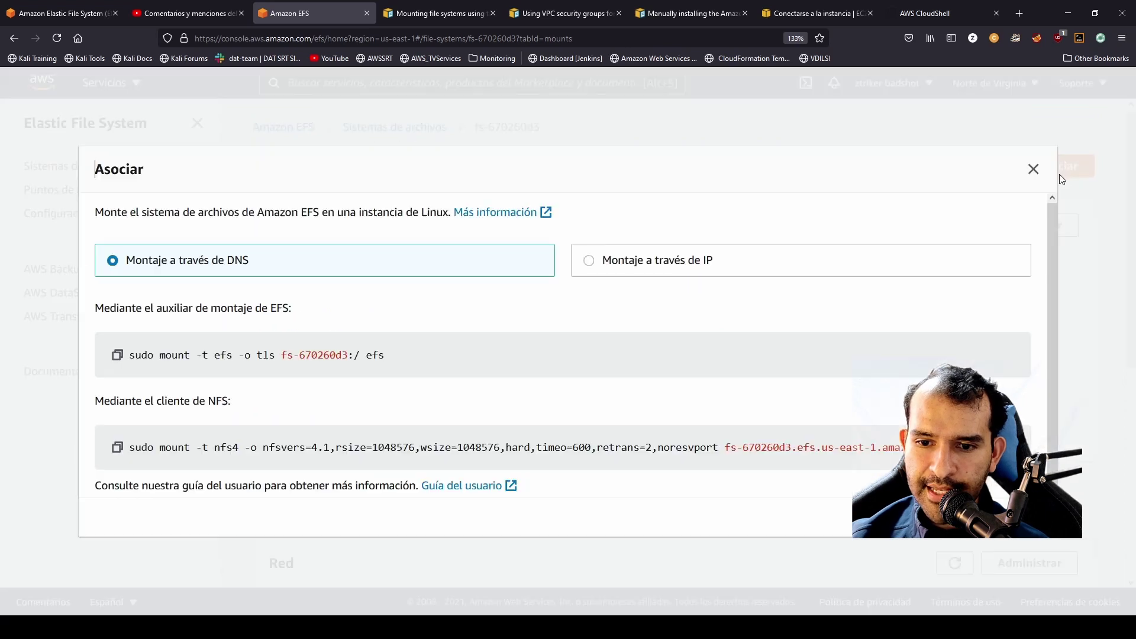
left_click(117, 355)
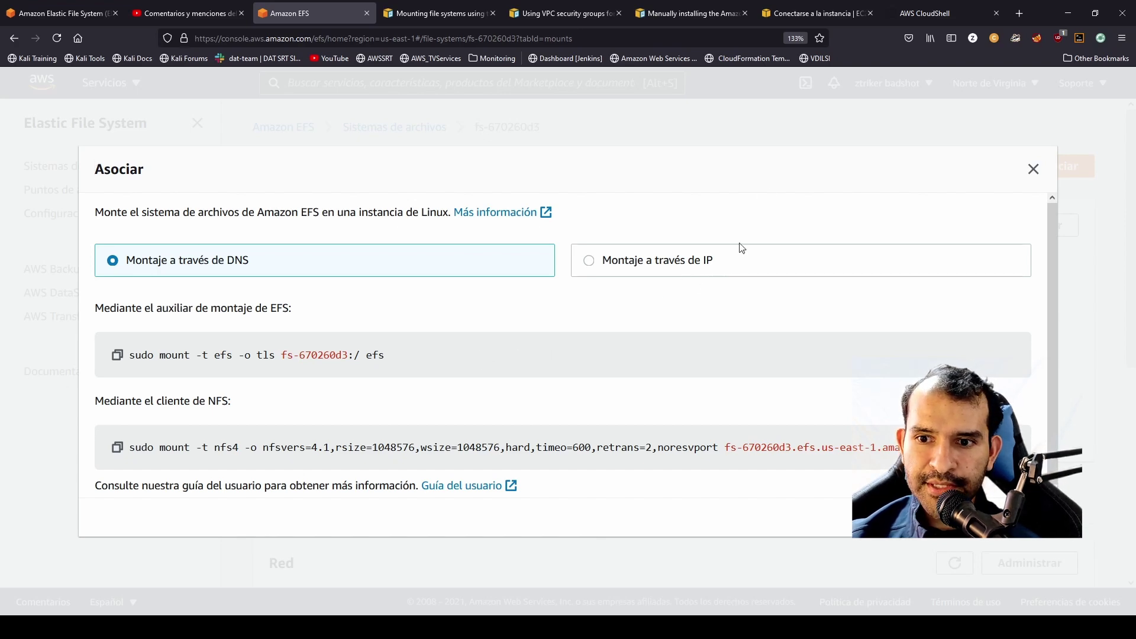
Read the documentation on manually installing the amazon-efs-utils package on Amazon Linux and other Linux distributions
left_click(803, 13)
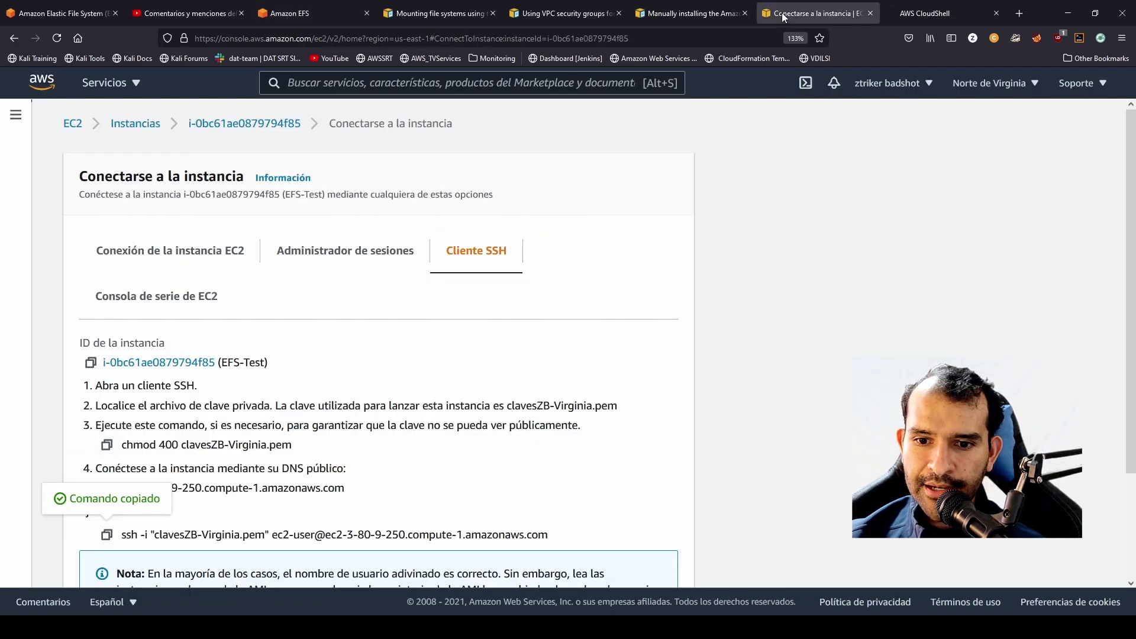
left_click(698, 13)
scroll(346, 211, "up", 2)
left_click_drag(251, 223, 443, 238)
left_click(550, 263)
scroll(551, 263, "up", 1)
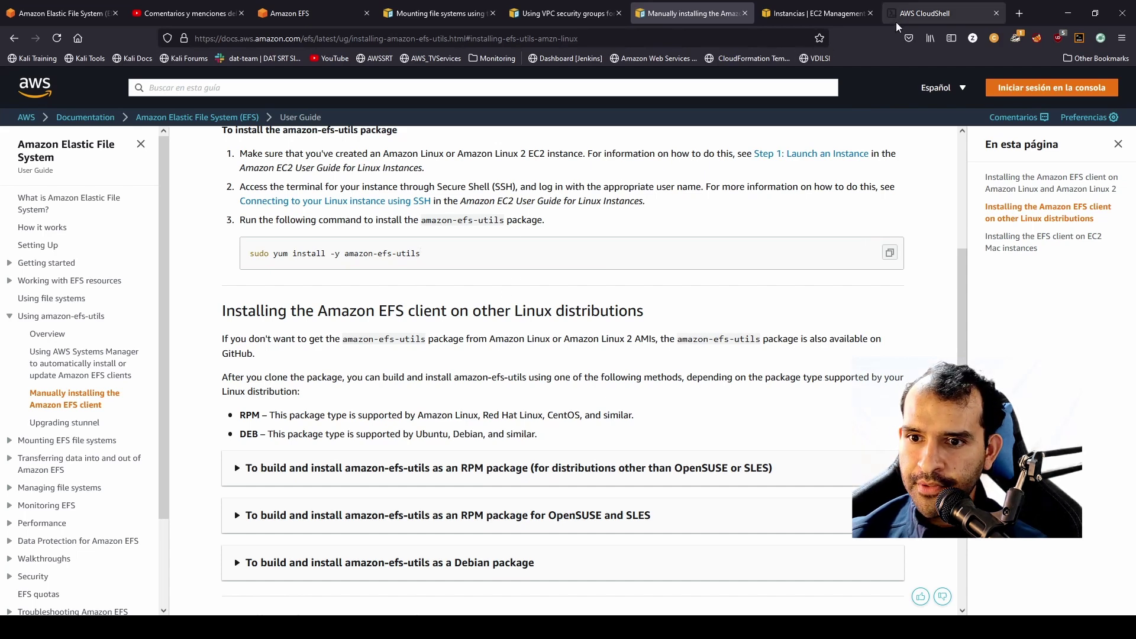
Check the two running EFS-Test instances and compare their terminal sessions in AWS CloudShell
left_click(822, 13)
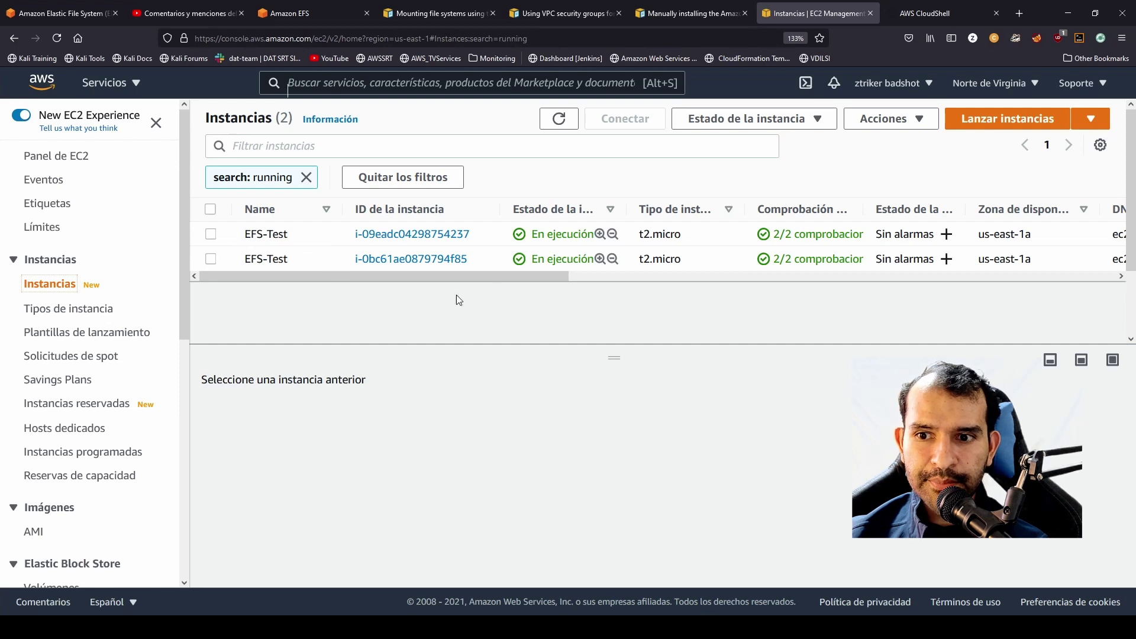
left_click(926, 13)
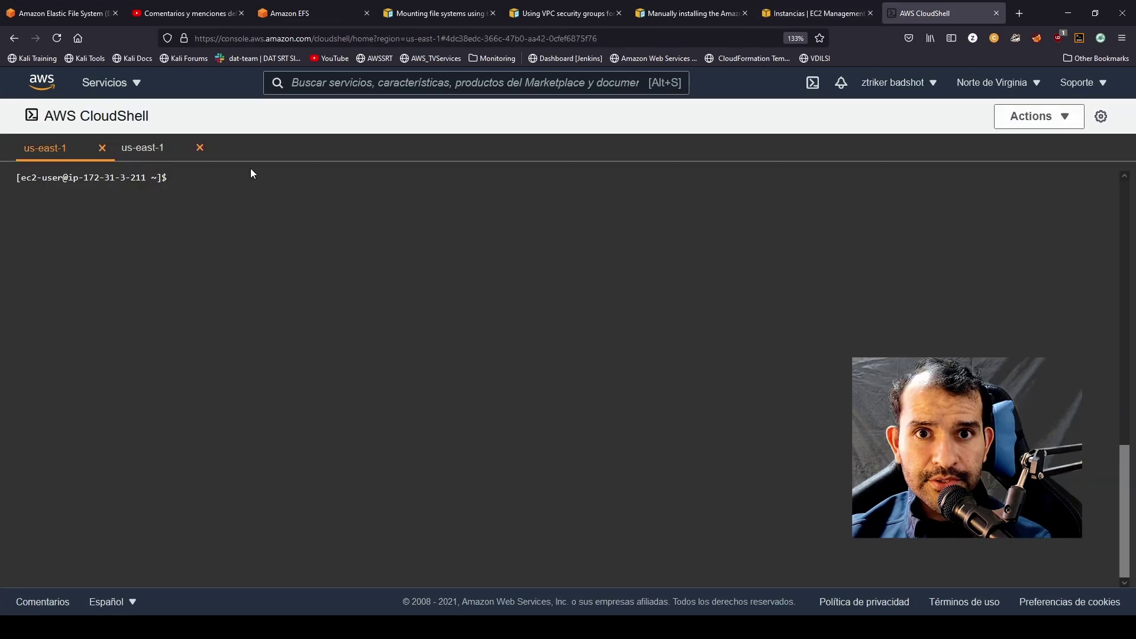
left_click(134, 147)
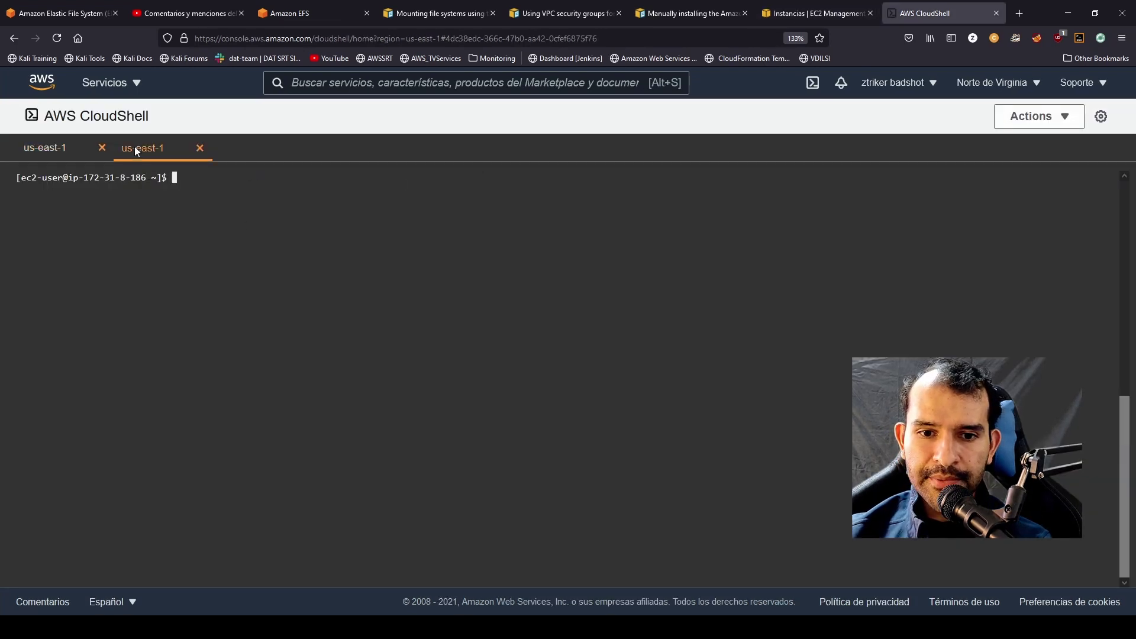
left_click(65, 147)
left_click(121, 151)
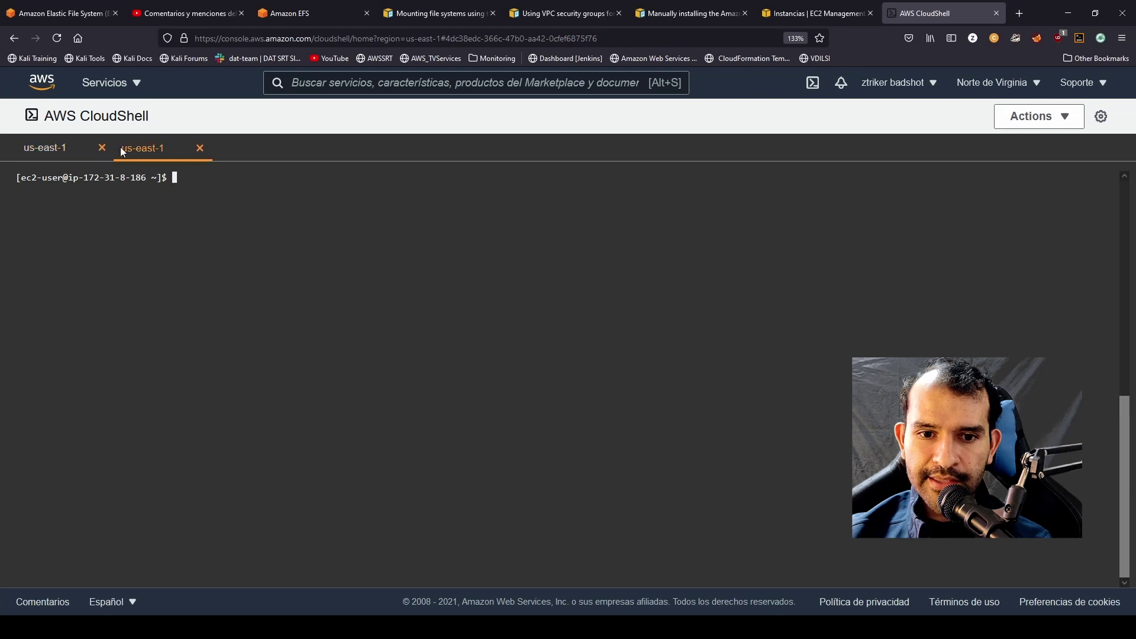
left_click(65, 144)
left_click_drag(105, 174, 172, 178)
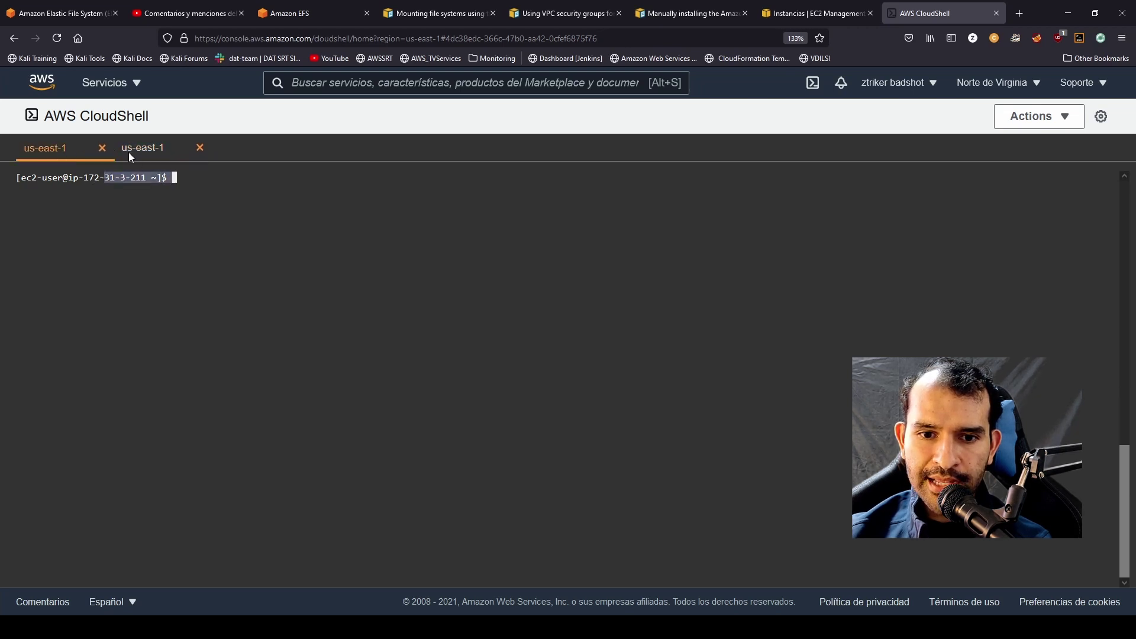
left_click(128, 151)
left_click(62, 146)
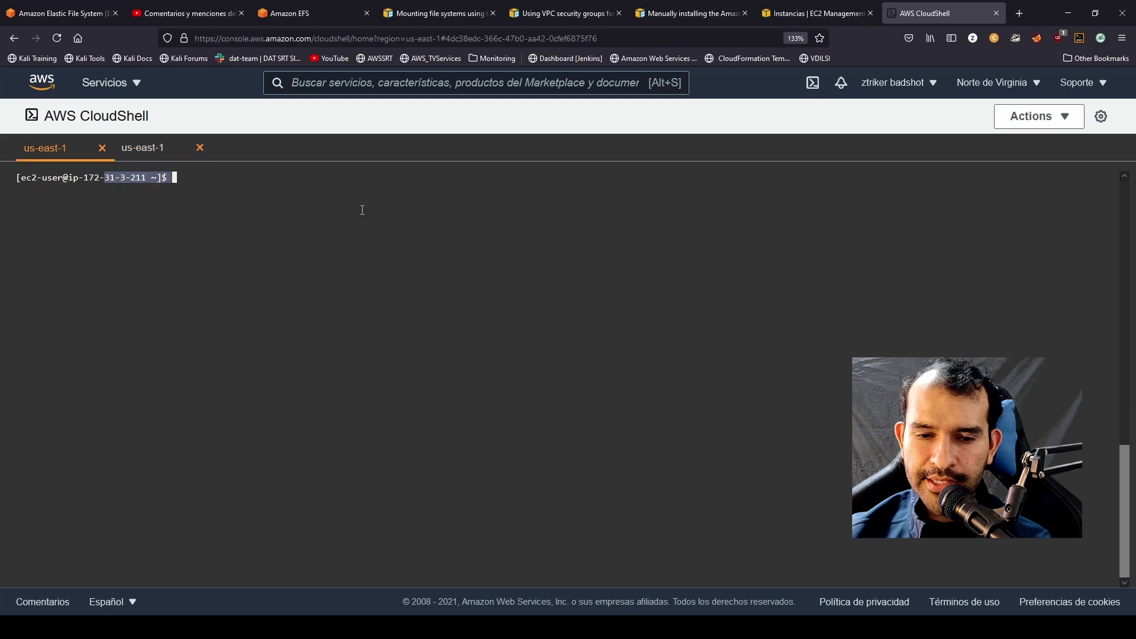
left_click(634, 217)
Copy "sudo yum install -y amazon-efs-utils" from the documentation, run it in both CloudShell instance sessions, and clear the terminal output
key("ctrl+Page_Up")
key("ctrl+Page_Up")
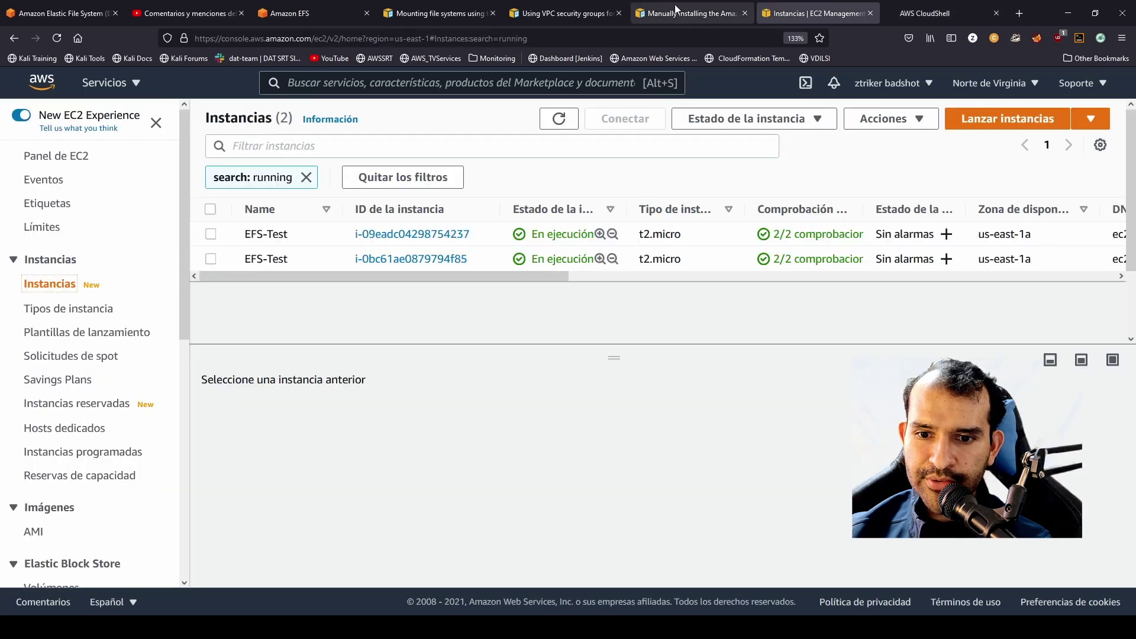
triple_click(306, 258)
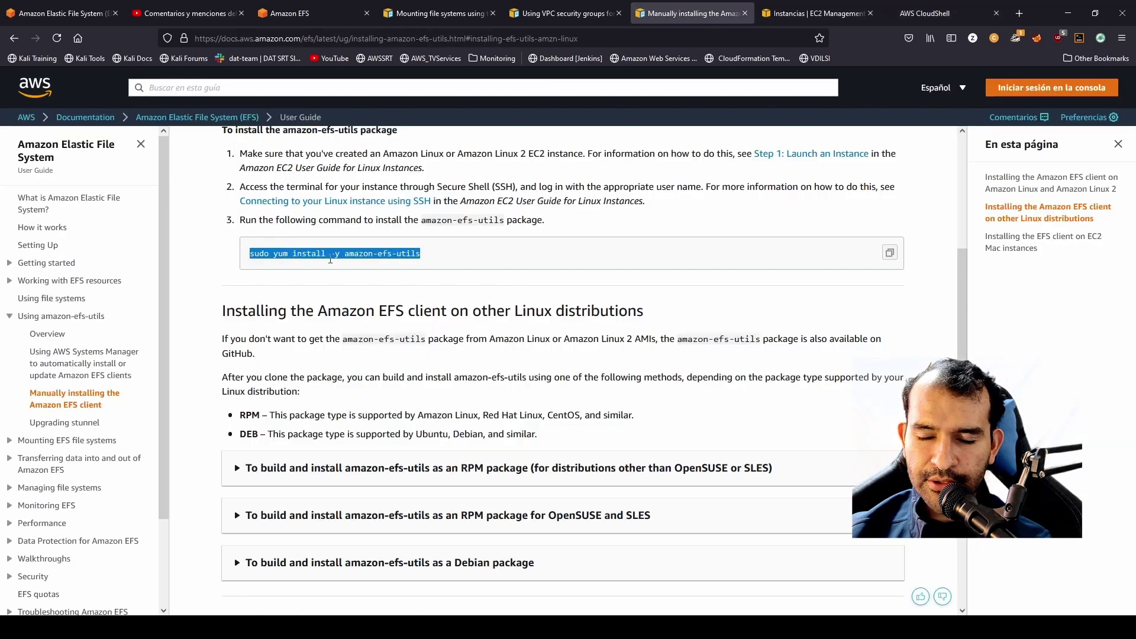
left_click(894, 14)
key("ctrl+v")
key("Return")
left_click(148, 144)
key("ctrl+v")
key("Return")
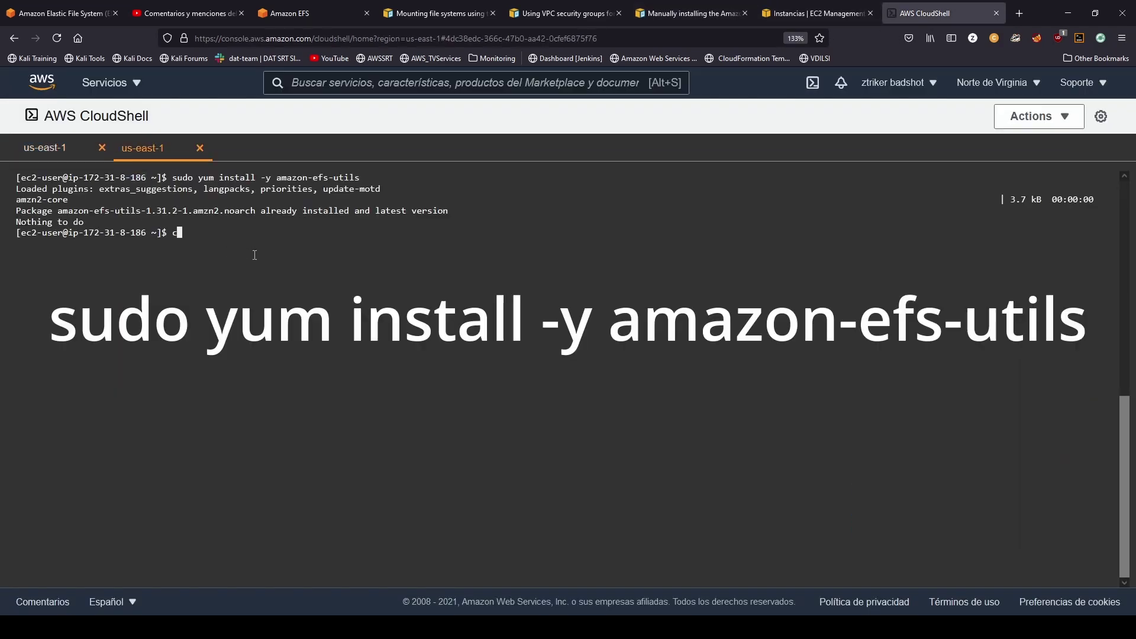
key("ctrl+l")
left_click(44, 147)
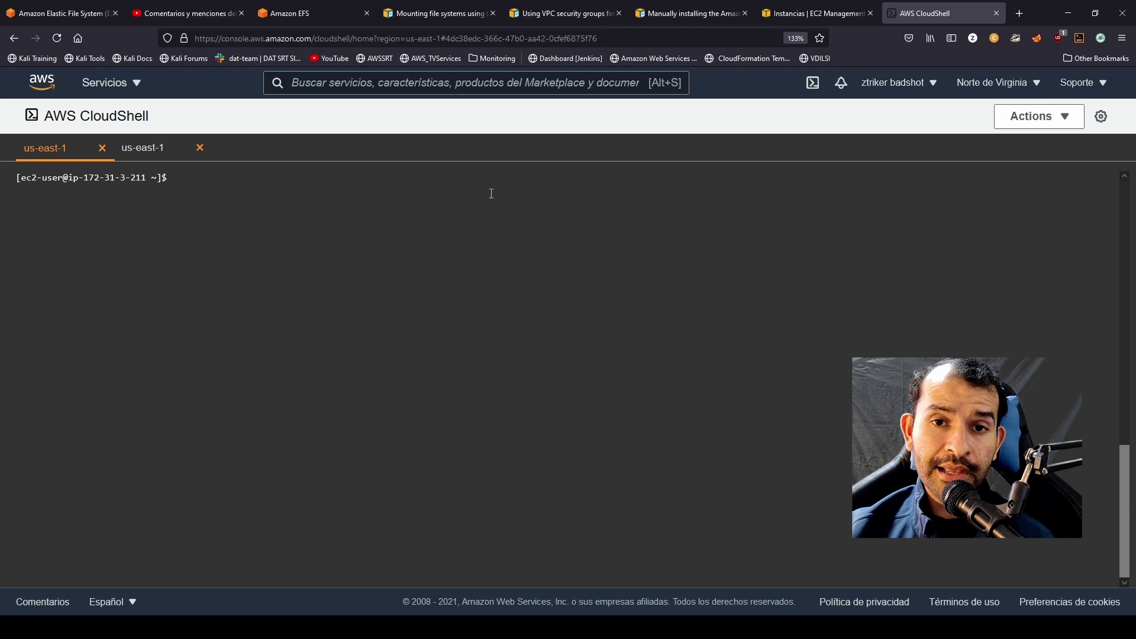
Go to the EC2 security groups and show the inbound rules of EFS_SG
left_click(782, 17)
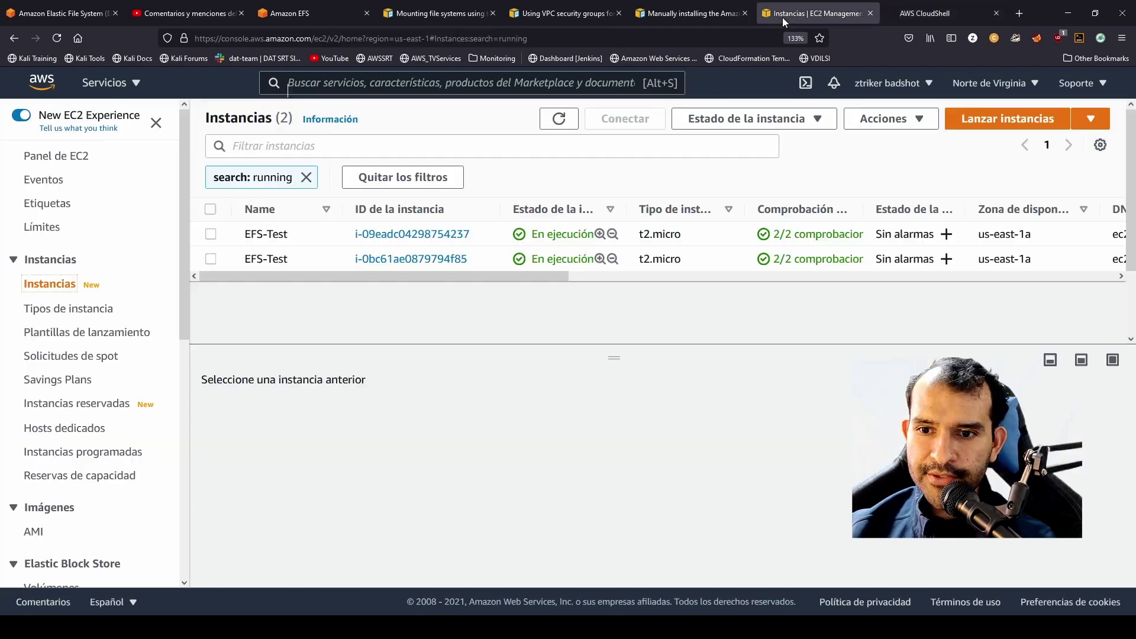
scroll(76, 379, "down", 5)
left_click(77, 382)
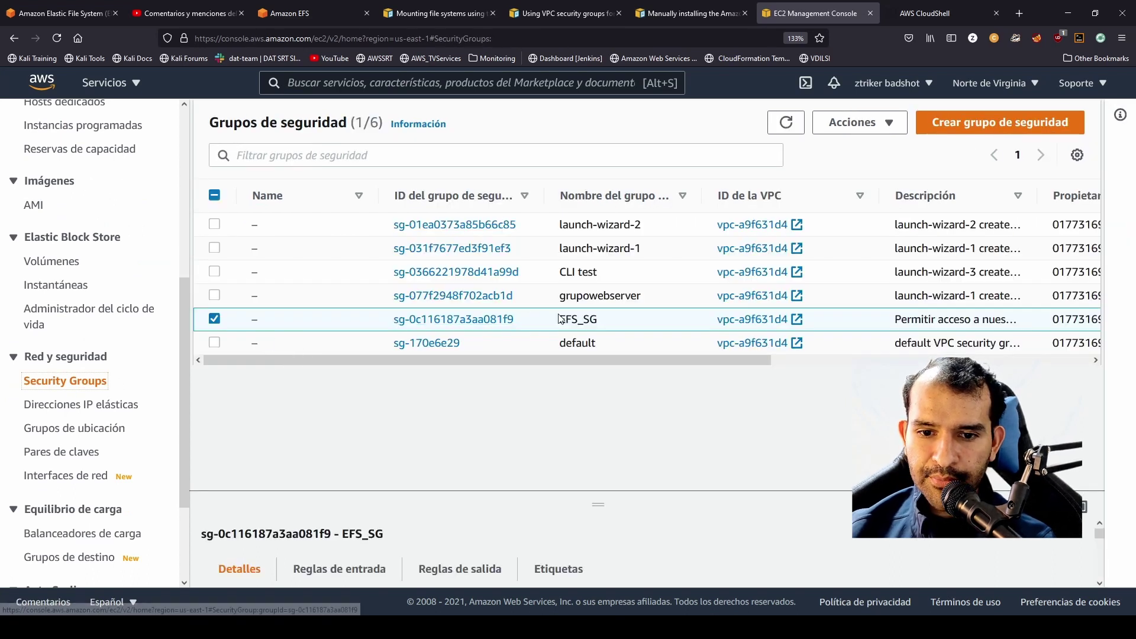
double_click(568, 319)
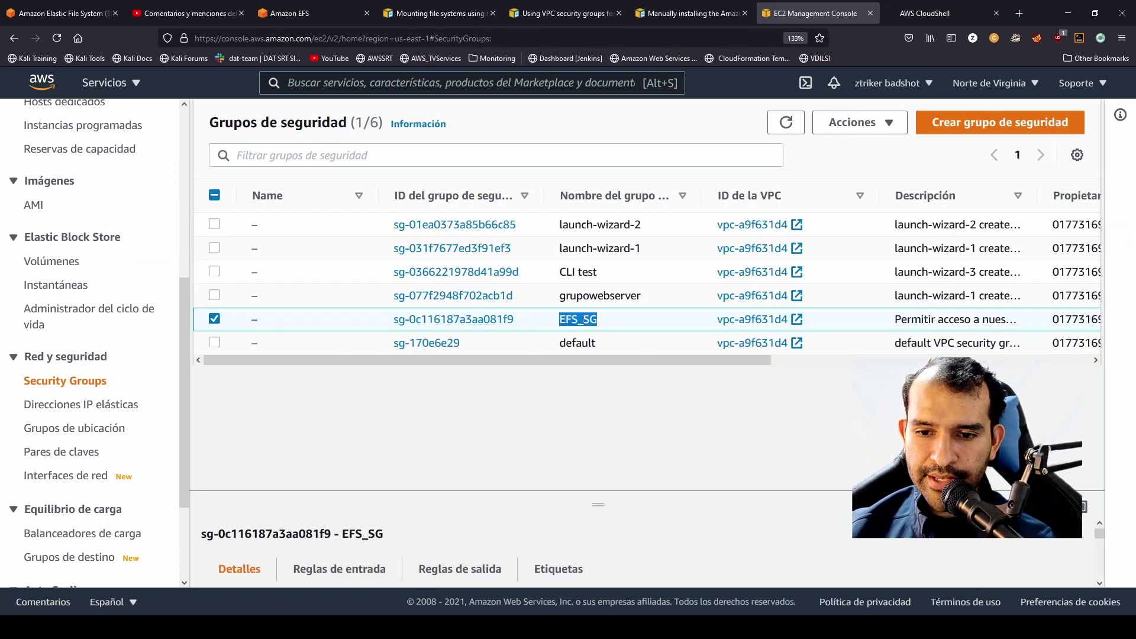
left_click_drag(324, 445, 325, 381)
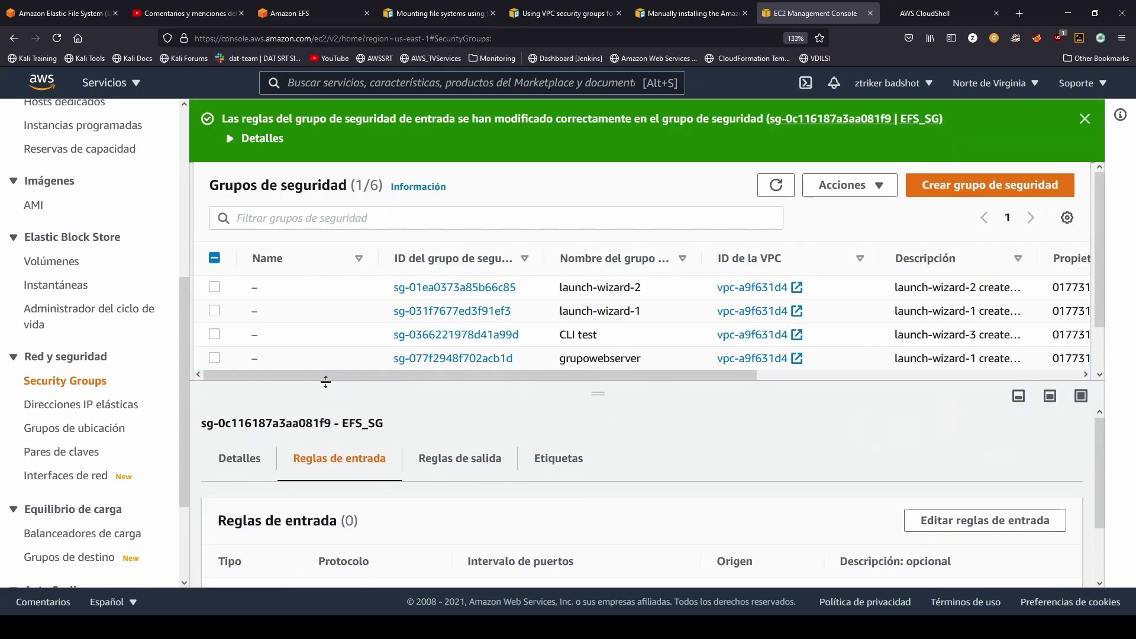
Edit the inbound rules of the EFS_SG security group and set the new rule's type to NFS
left_click(1018, 526)
left_click(131, 351)
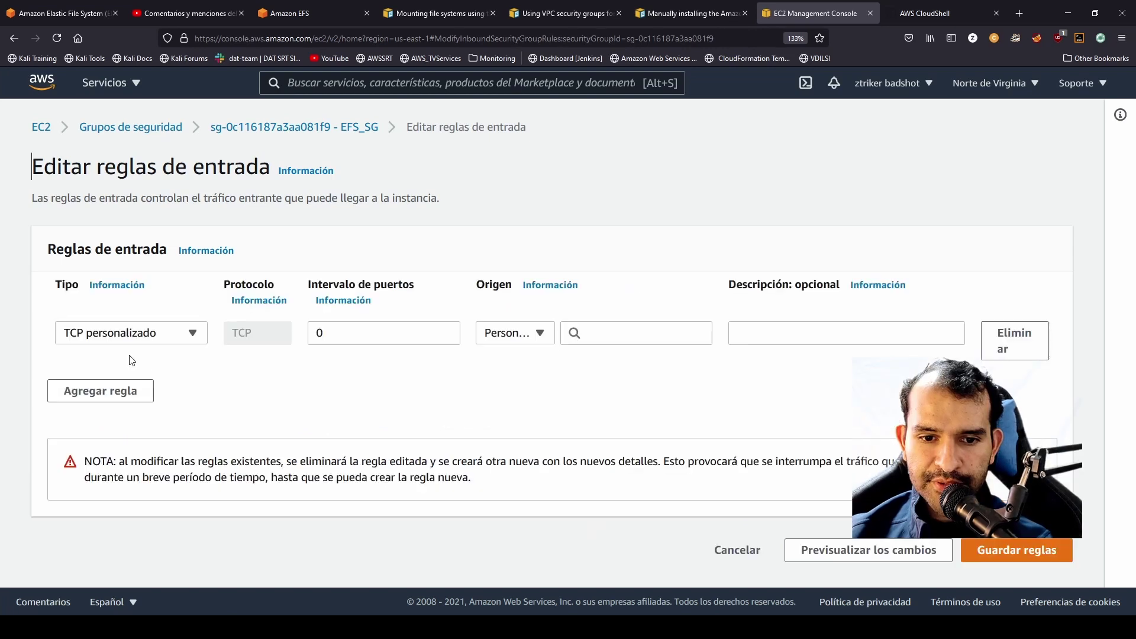
left_click(193, 333)
scroll(156, 472, "down", 2)
scroll(156, 471, "down", 5)
scroll(142, 502, "down", 4)
left_click(97, 383)
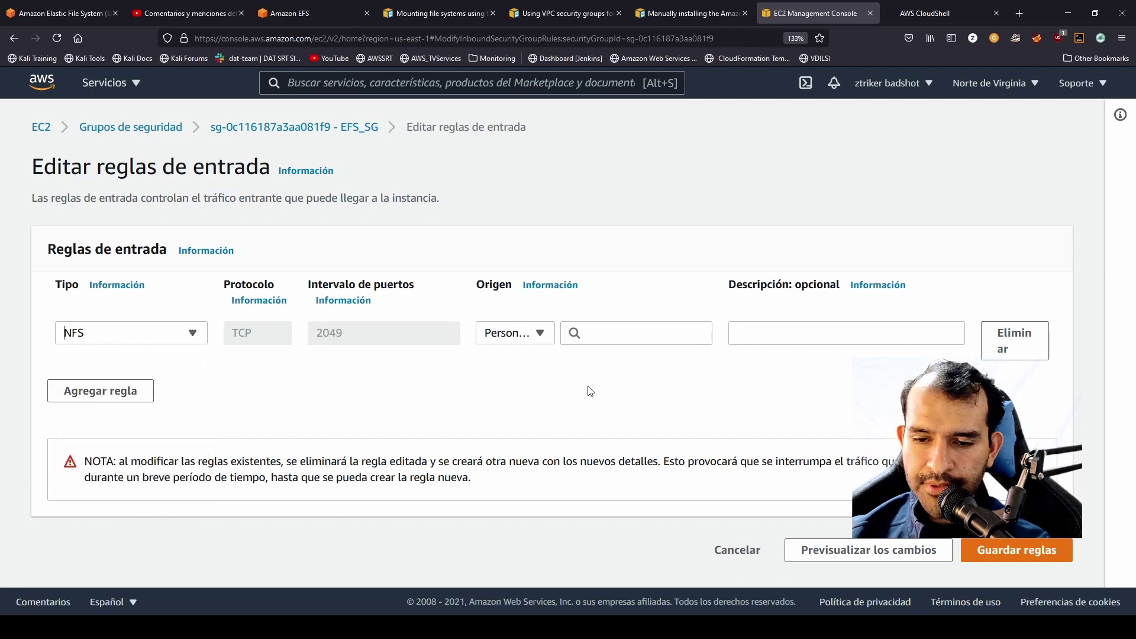
Set the NFS rule's source to the grupowebserver security group, enter the group's name as the description, and save the rules
left_click(591, 333)
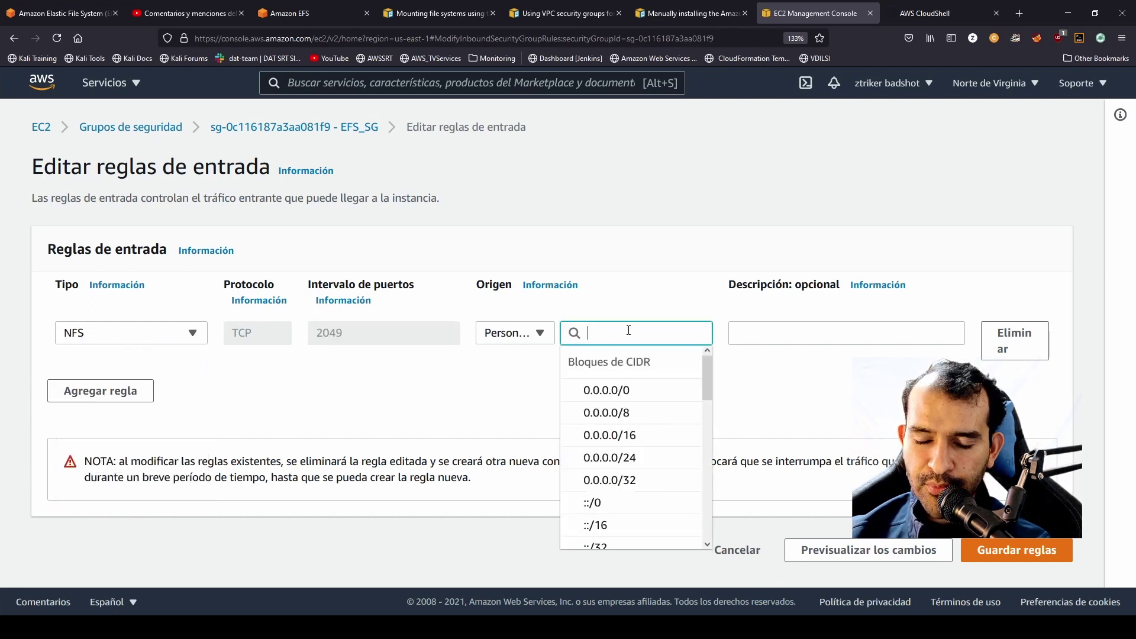
type("sg")
scroll(631, 489, "down", 1)
scroll(631, 490, "down", 2)
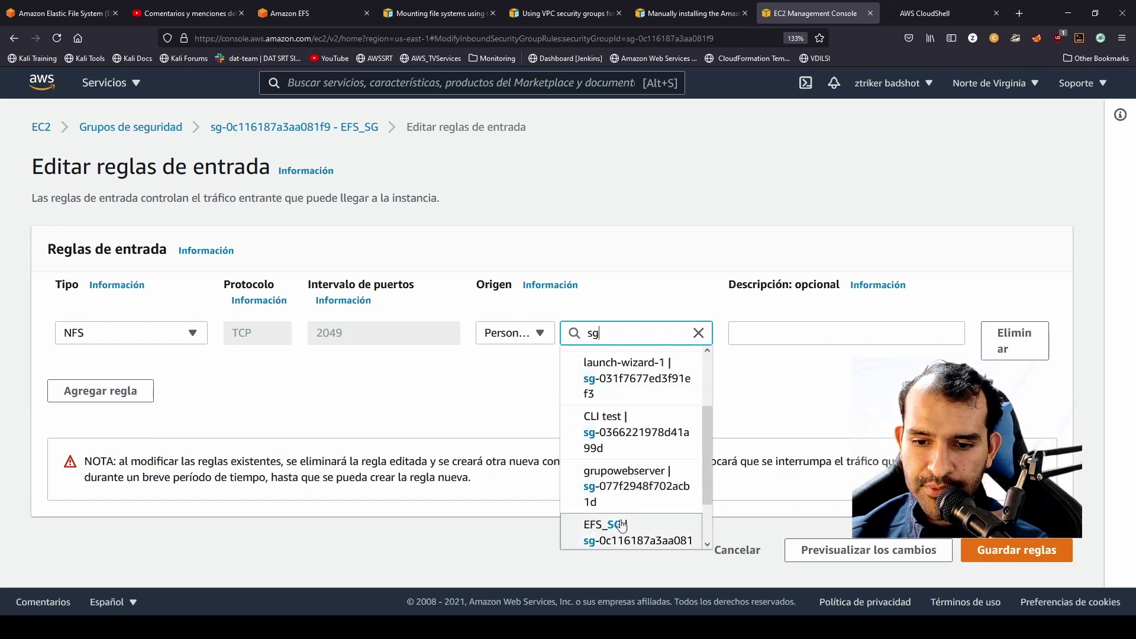
left_click(625, 489)
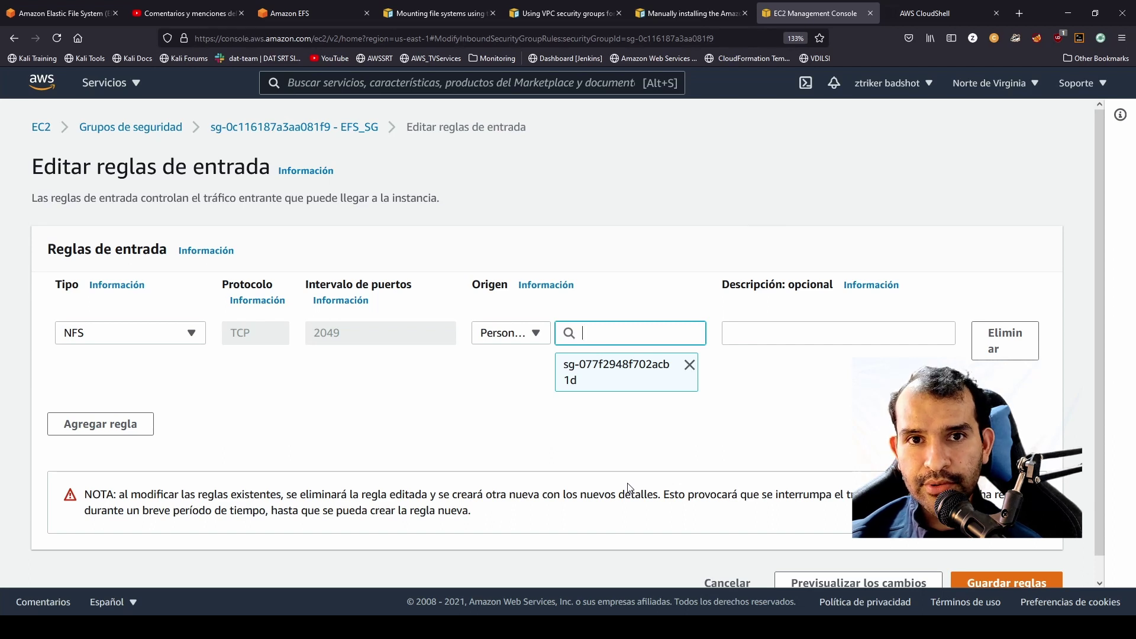
left_click(736, 333)
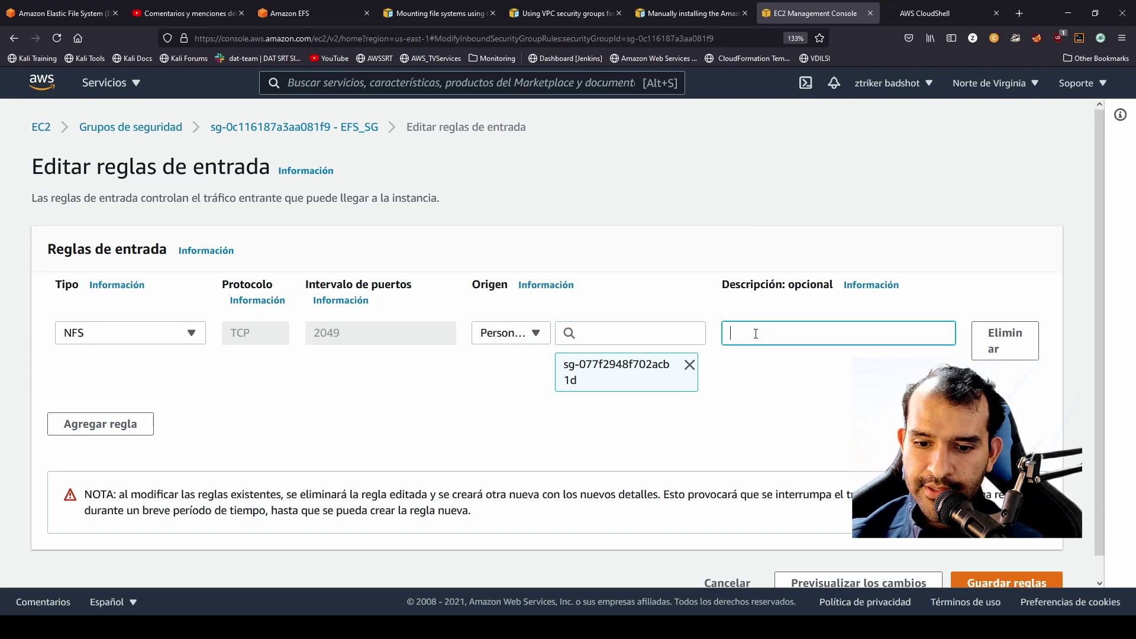
type("grupowebser")
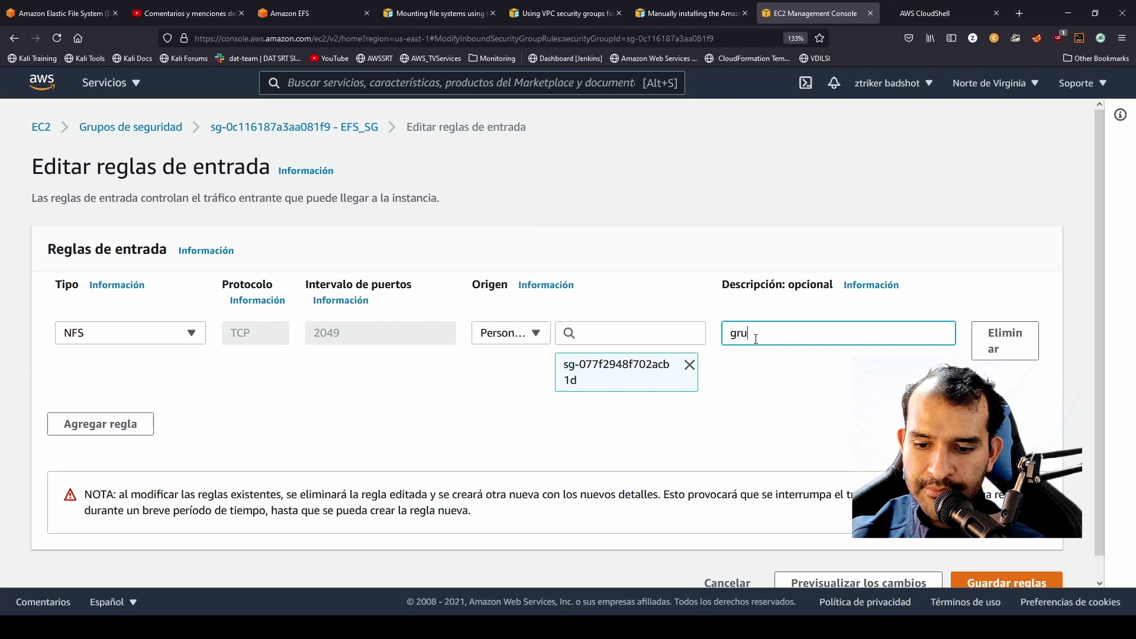
scroll(923, 520, "down", 1)
left_click(999, 566)
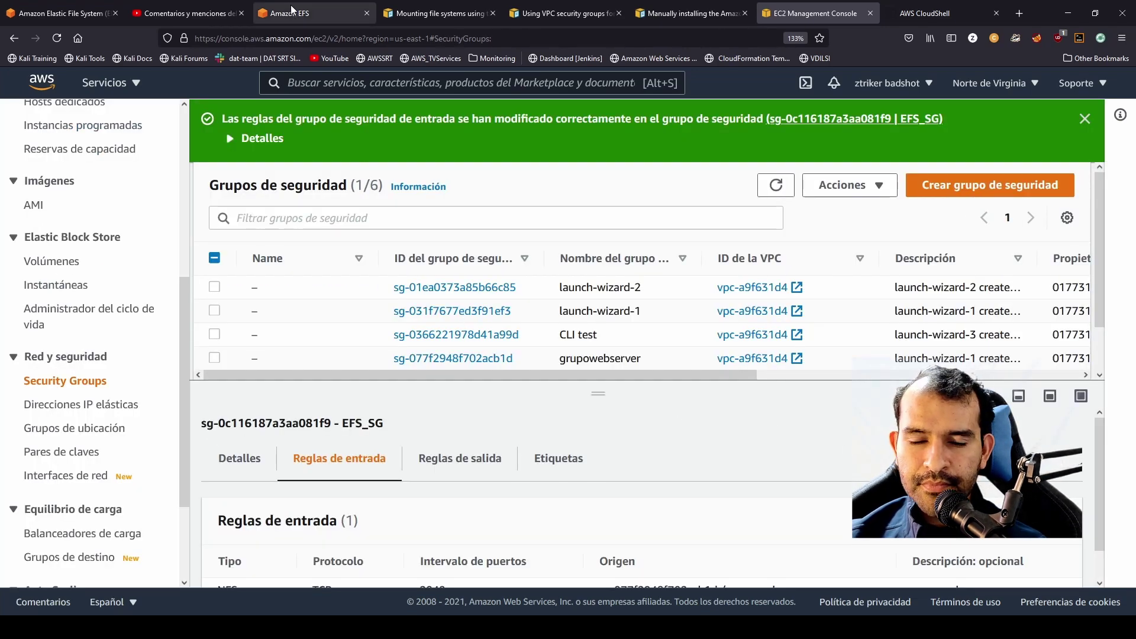
Create an efs directory in the second CloudShell session and mount EFS_de_Prueba with its attach command "sudo mount -t efs -o tls fs-670260d3:/ efs"
left_click(308, 13)
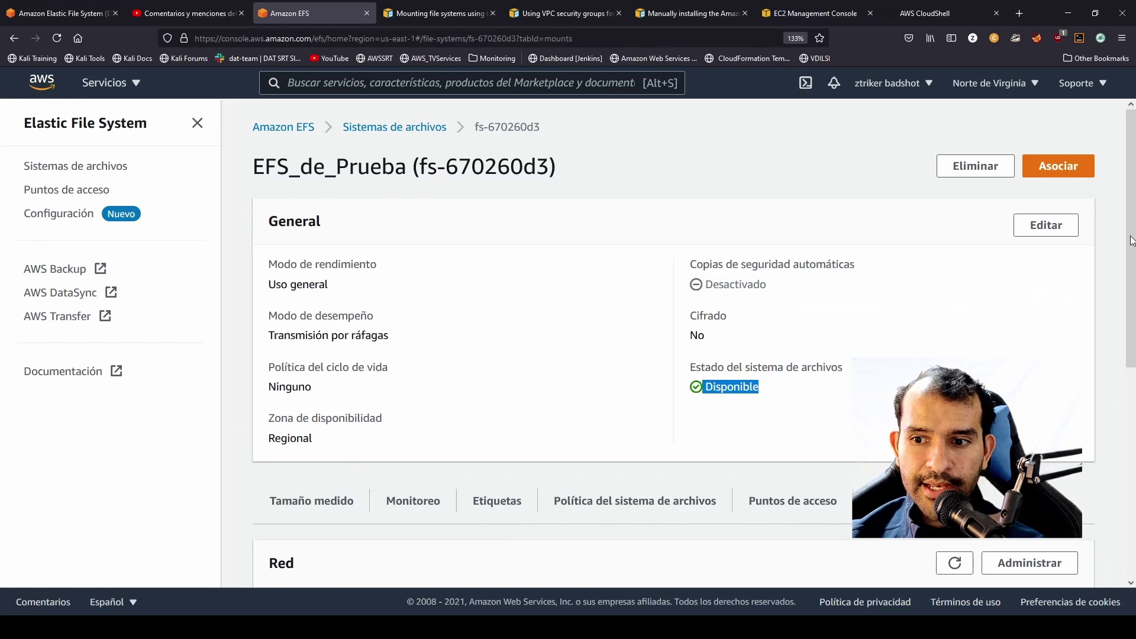
left_click(1062, 165)
left_click(908, 13)
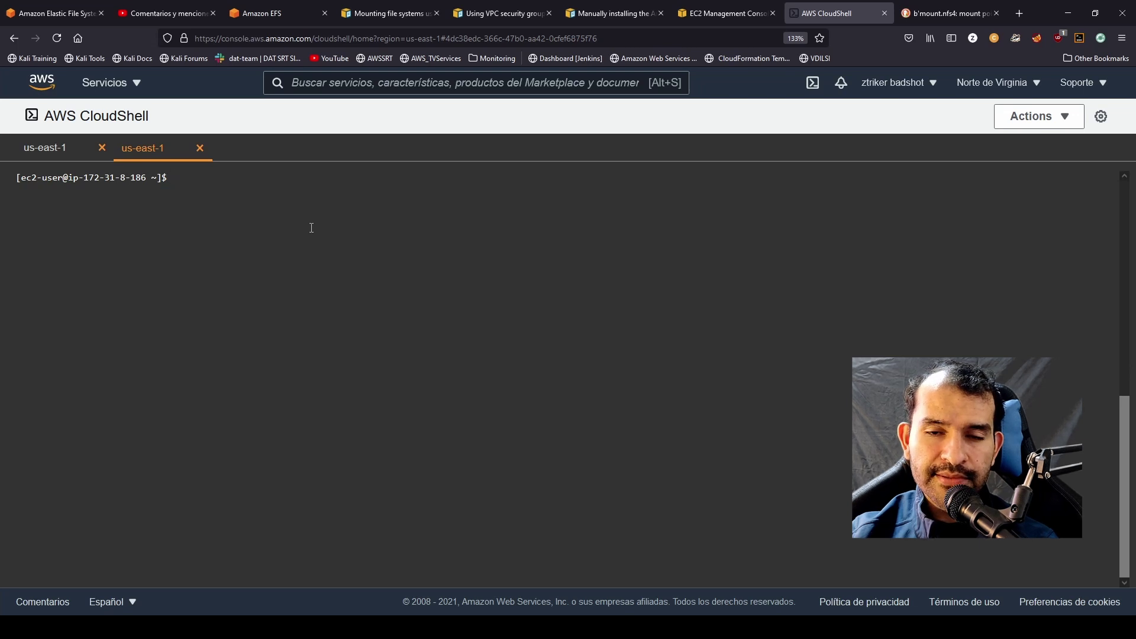
type("mk")
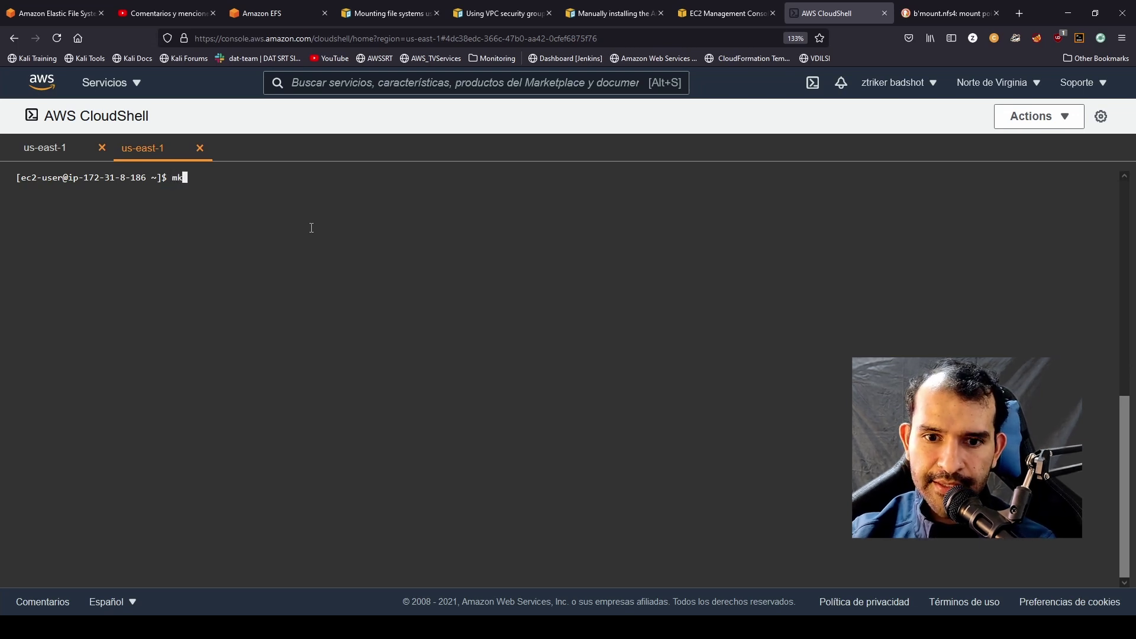
type("dir efs")
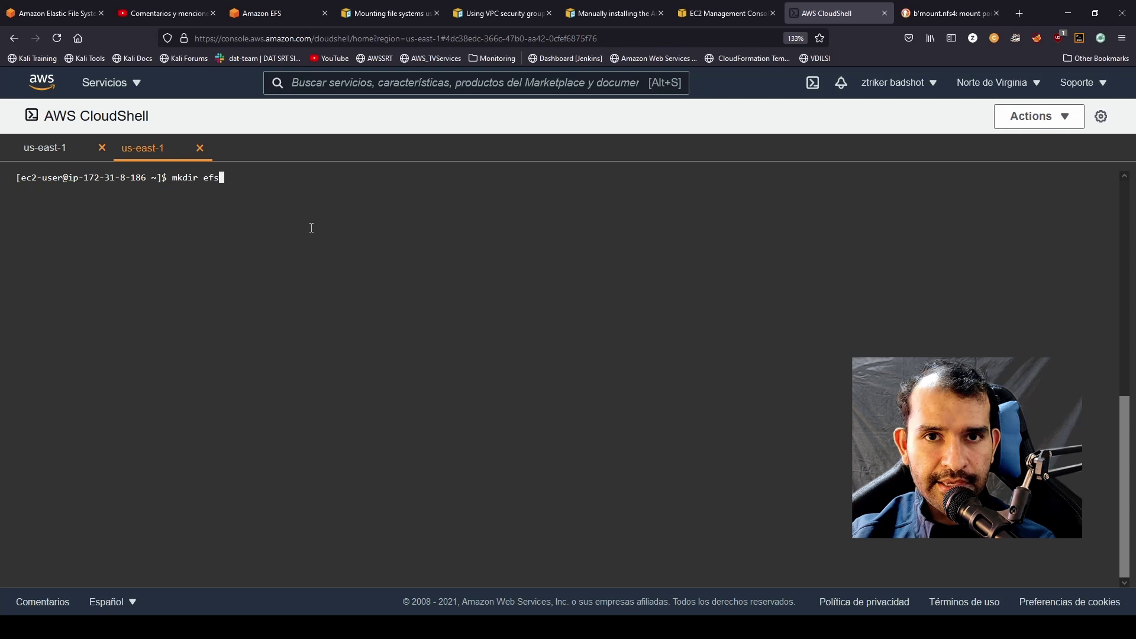
key("Return")
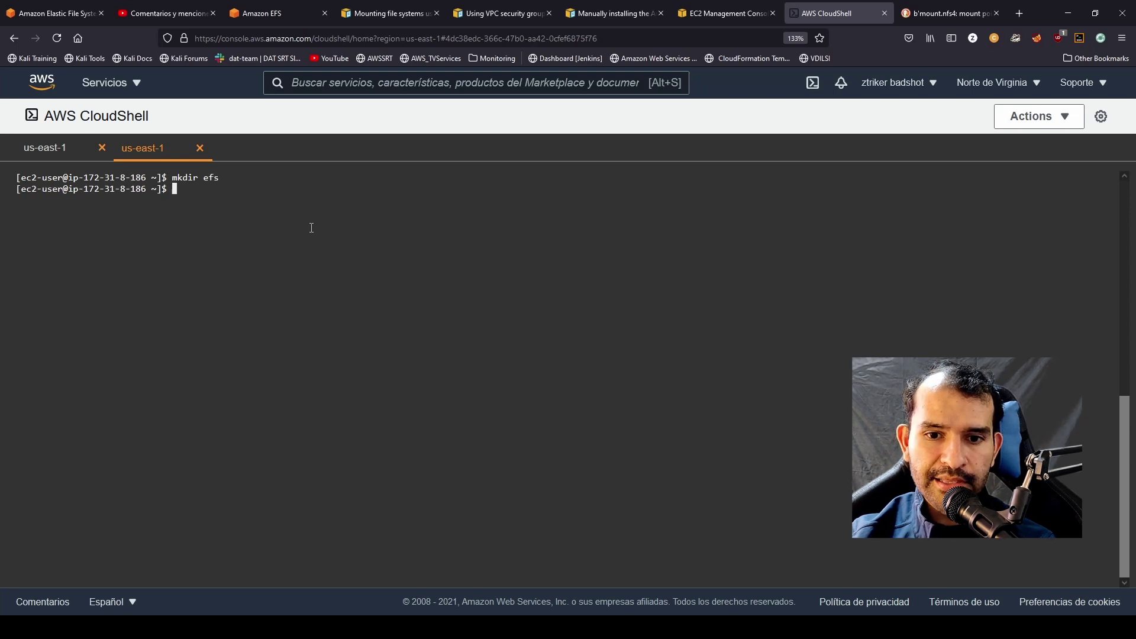
key("ctrl+v")
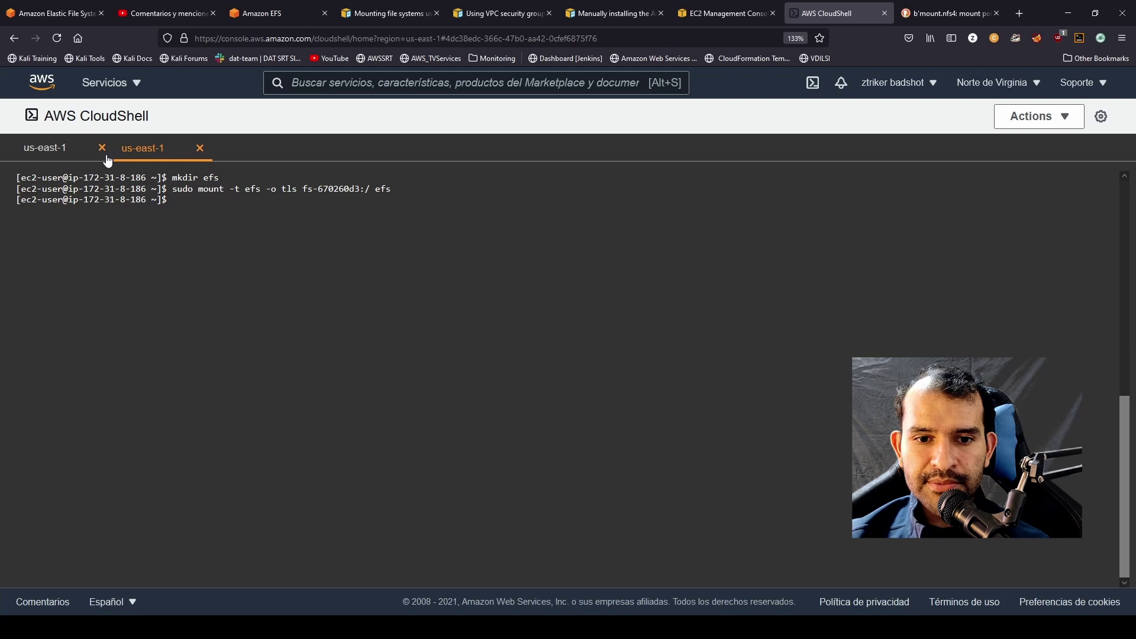
Clear the first instance's CloudShell session, list the home directory, enter the efs directory and list its contents
left_click(42, 146)
key("ctrl+l")
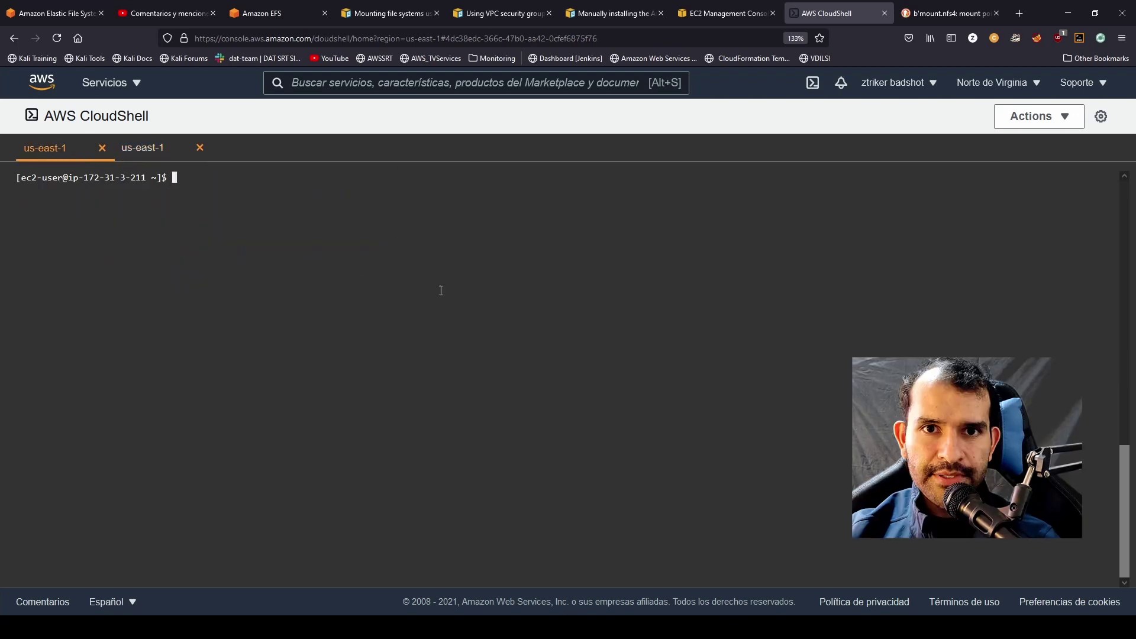
type("l")
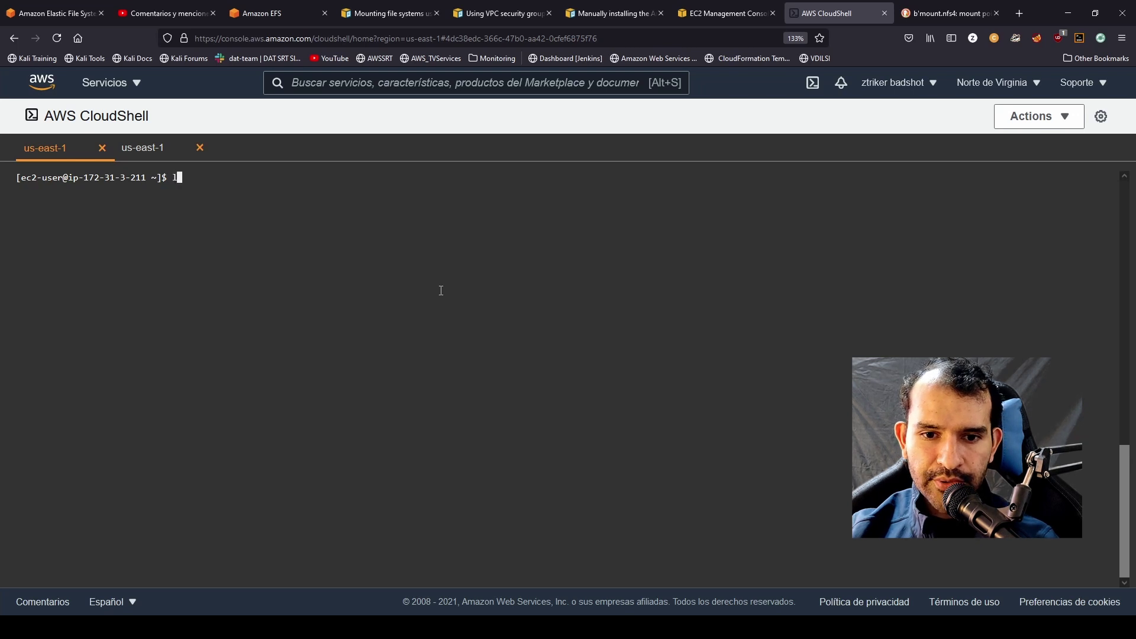
type("s")
key("Return")
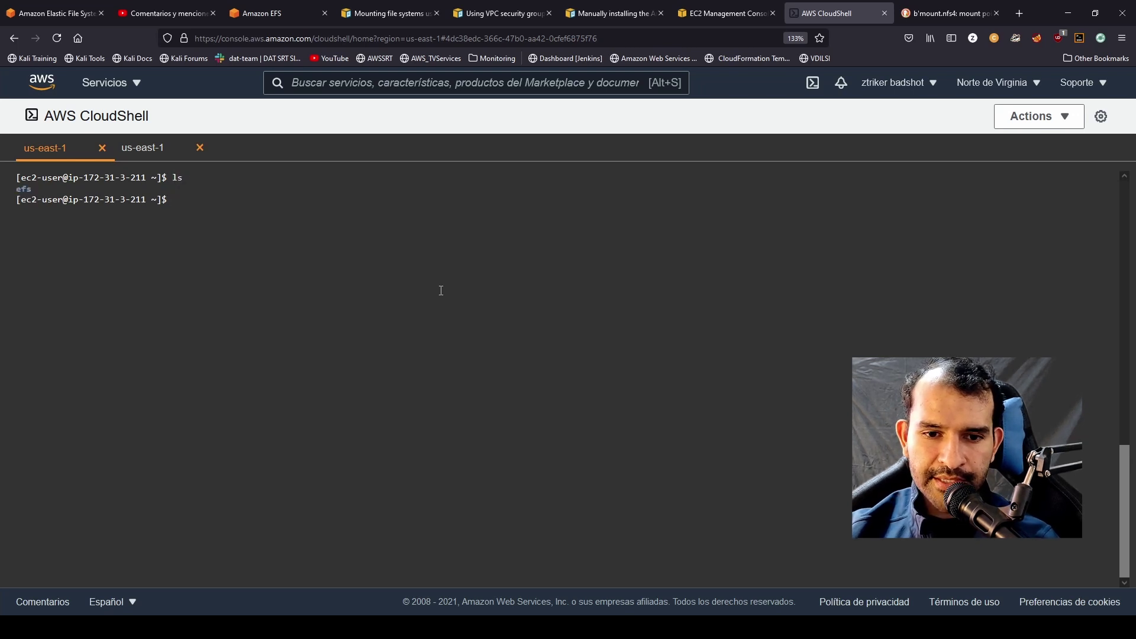
double_click(22, 188)
type("cd efs")
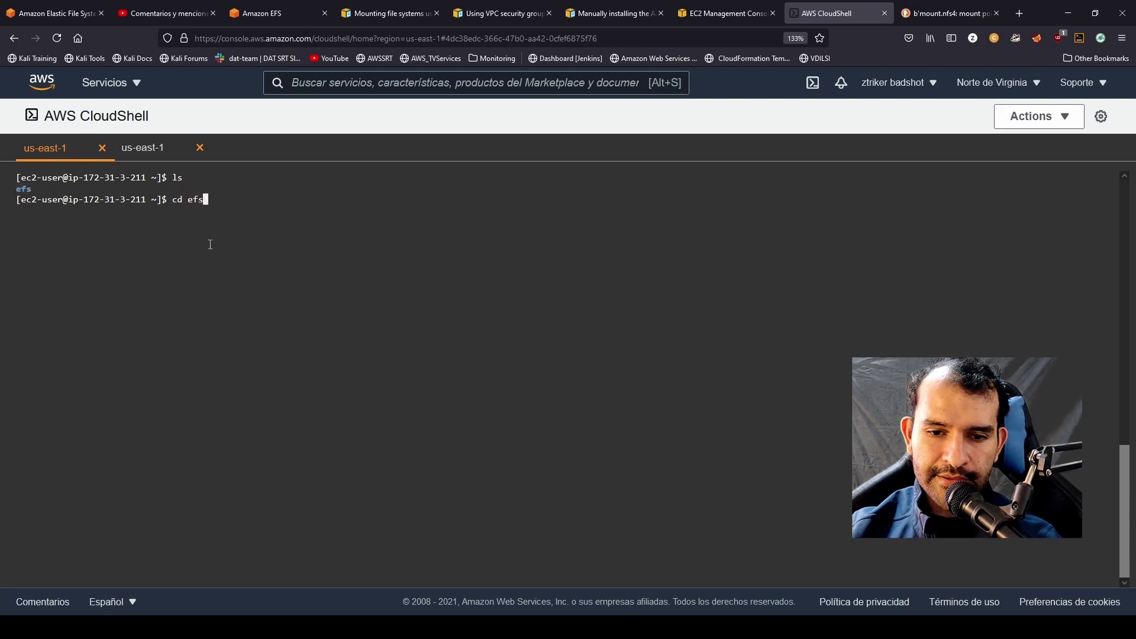
key("Return")
type("ls")
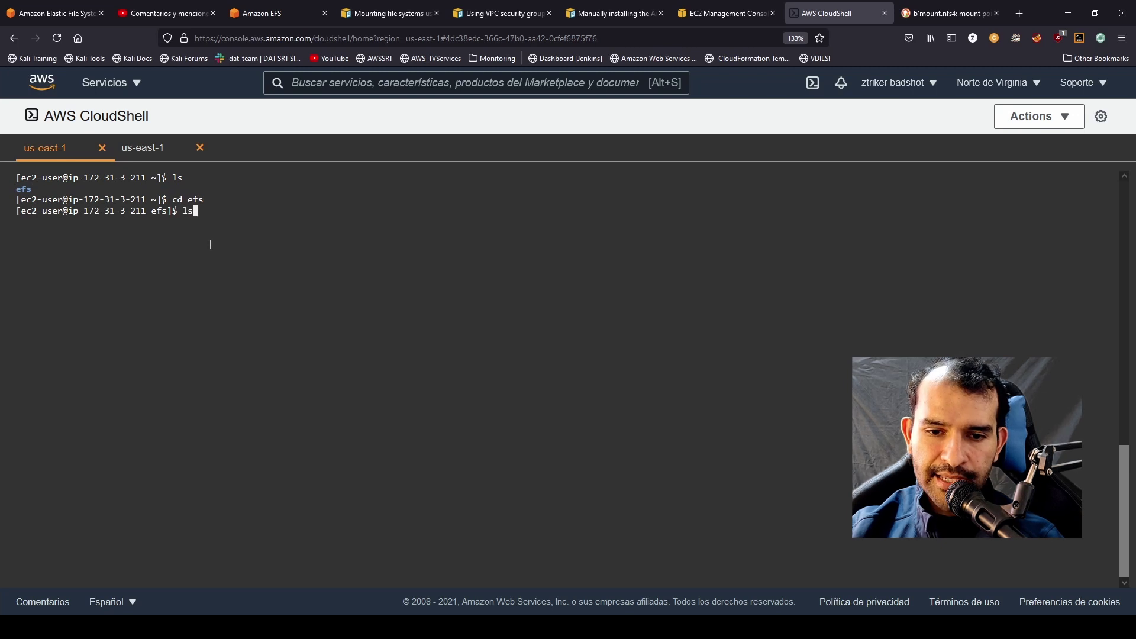
key("Return")
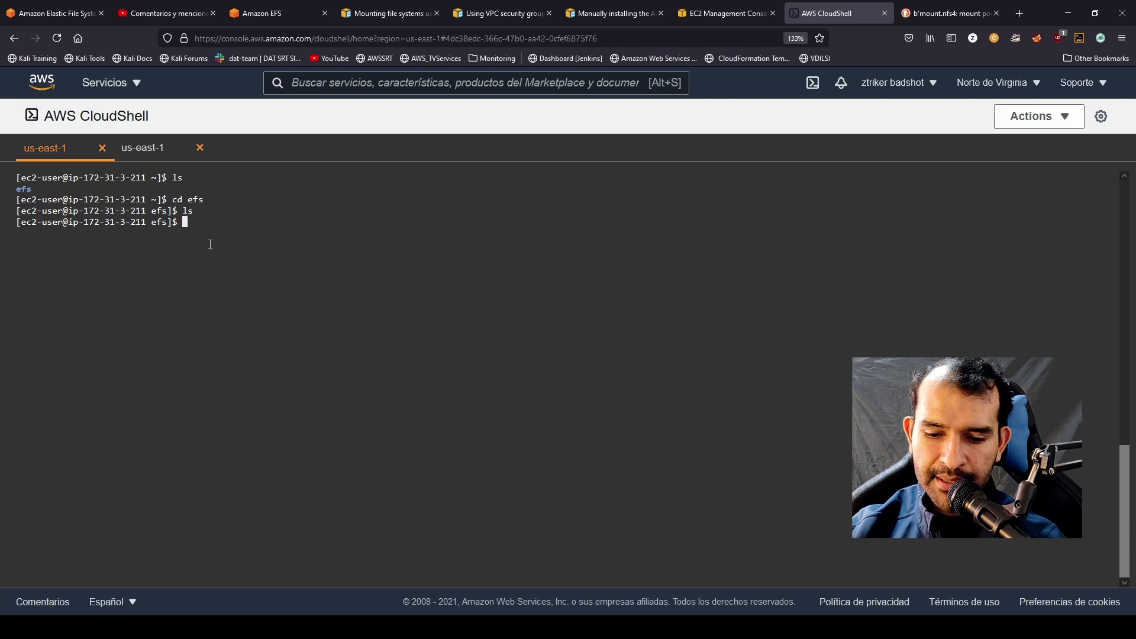
Create an empty test.txt file in the efs directory with touch, rerunning the command through "sudo !!" for root permissions
type("touch test")
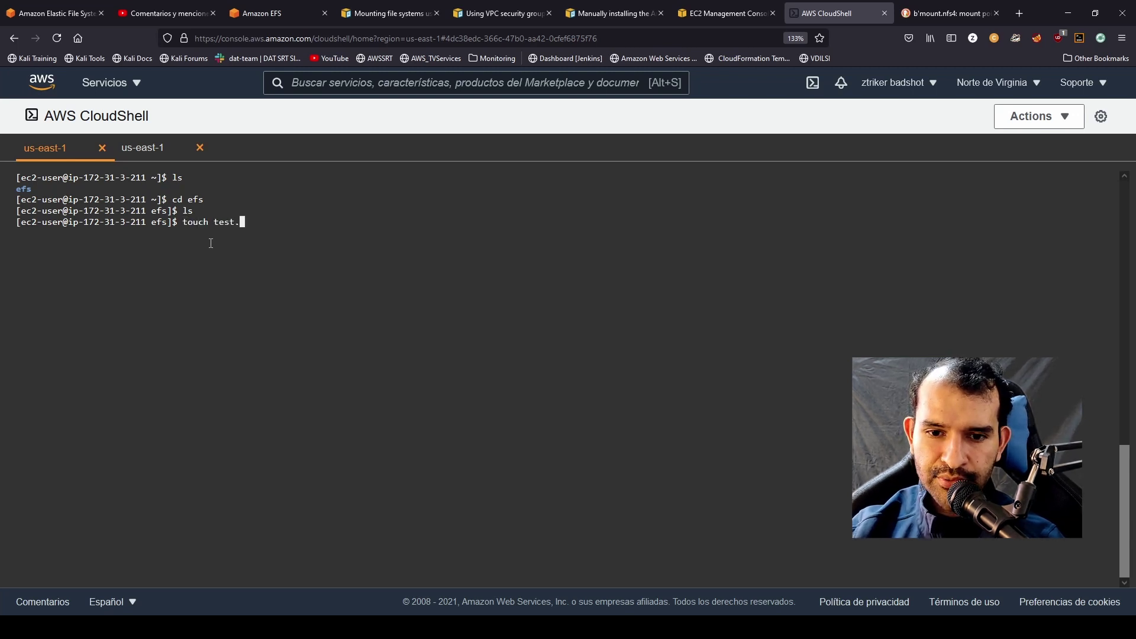
type(".txt")
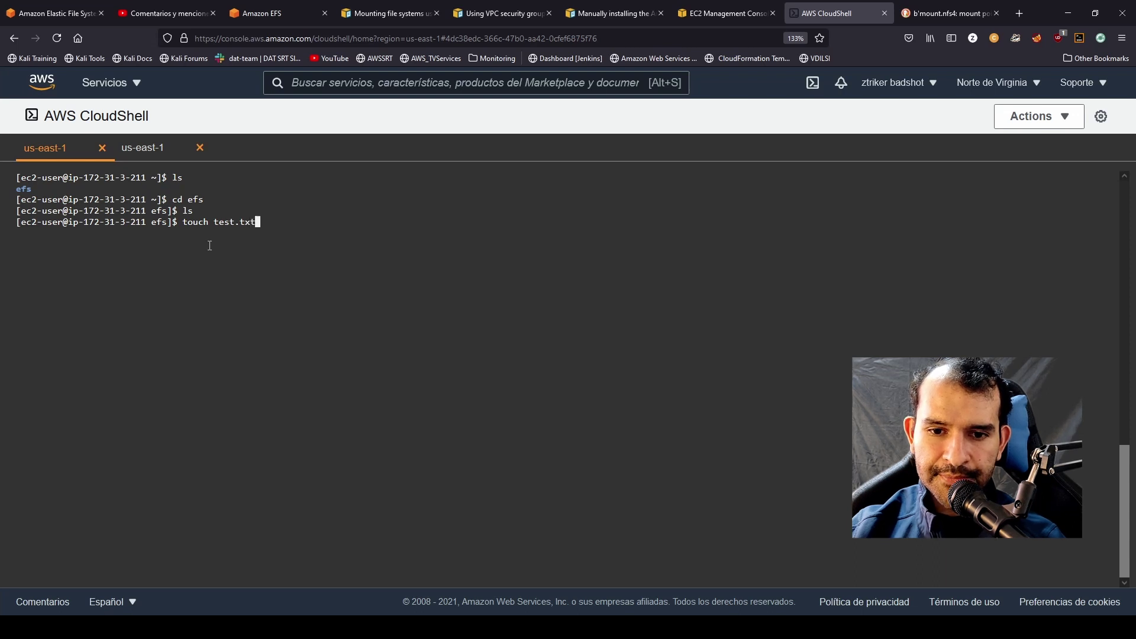
key("Return")
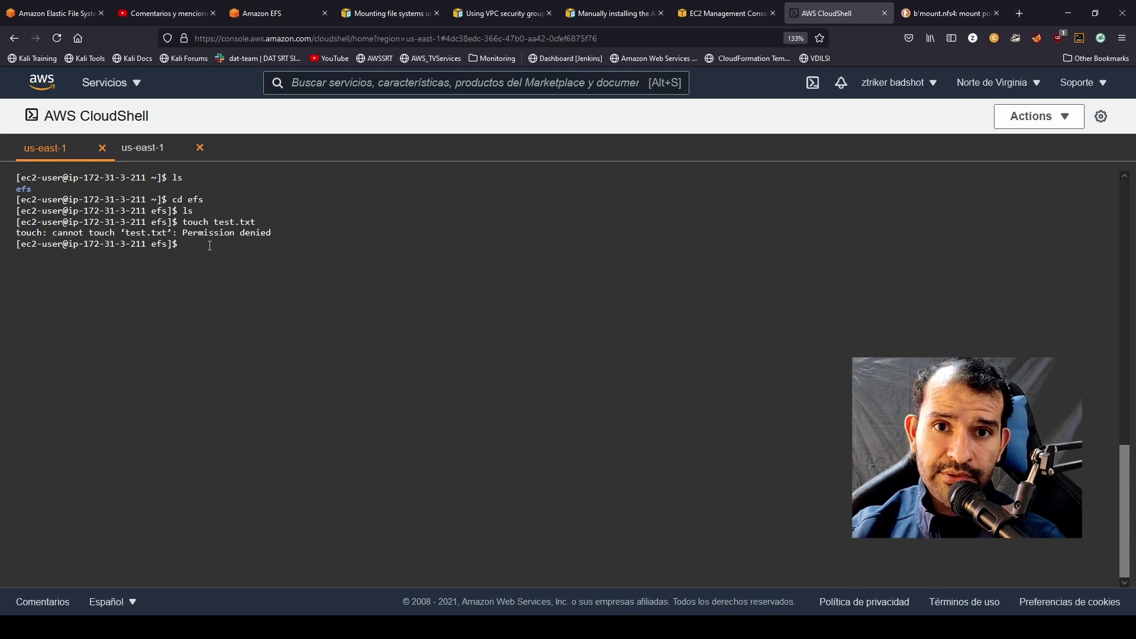
type("sudo")
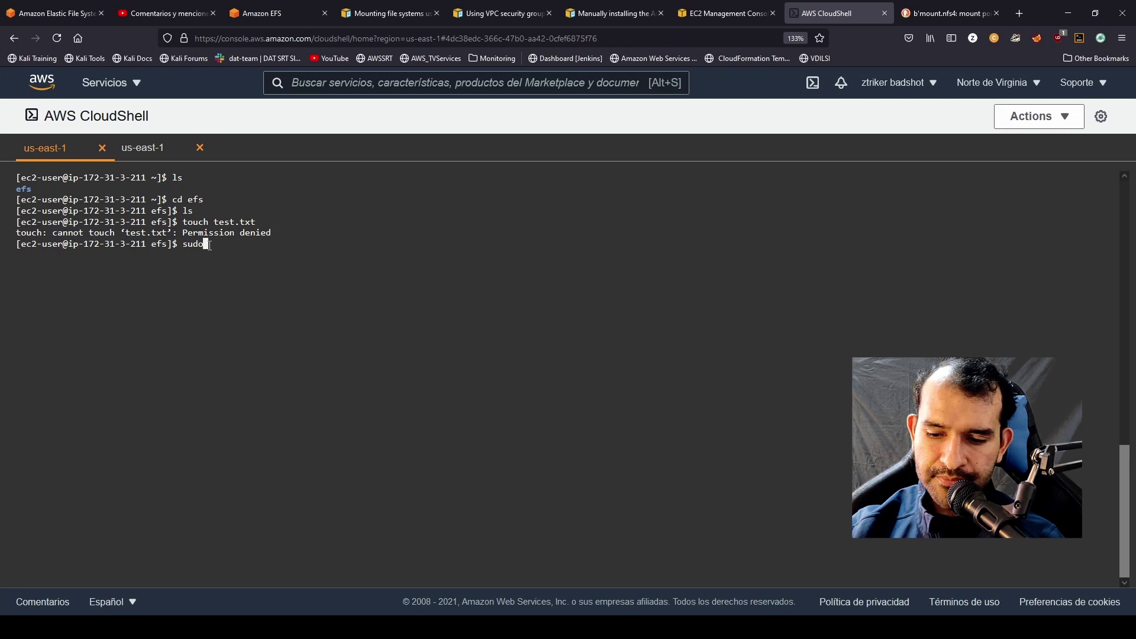
type(" !!")
key("Return")
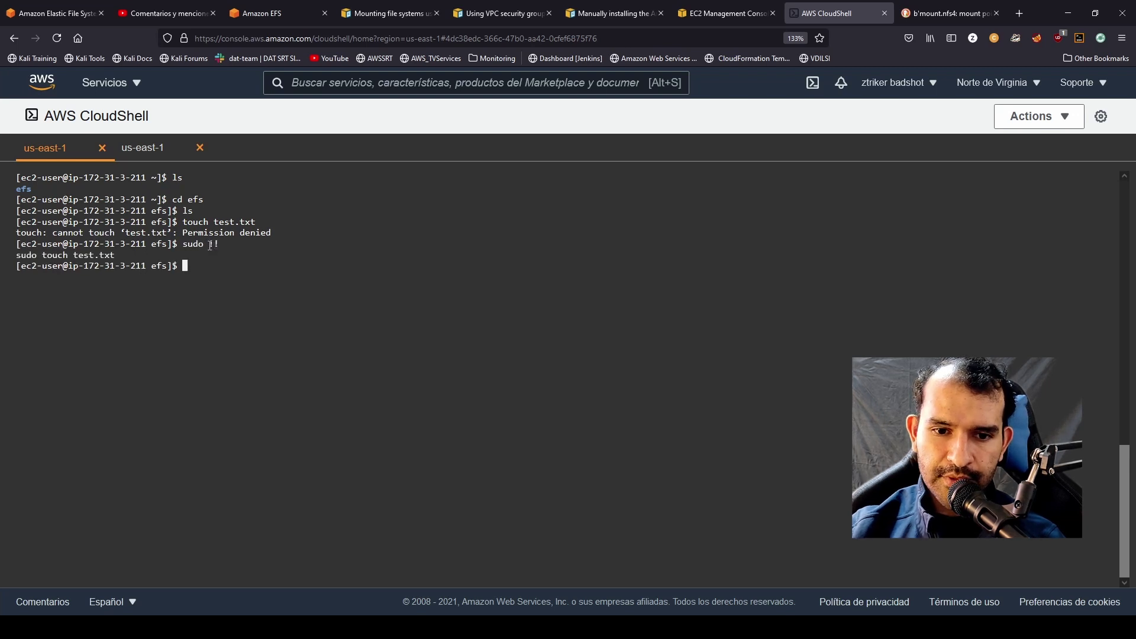
left_click_drag(115, 255, 38, 251)
left_click(258, 271)
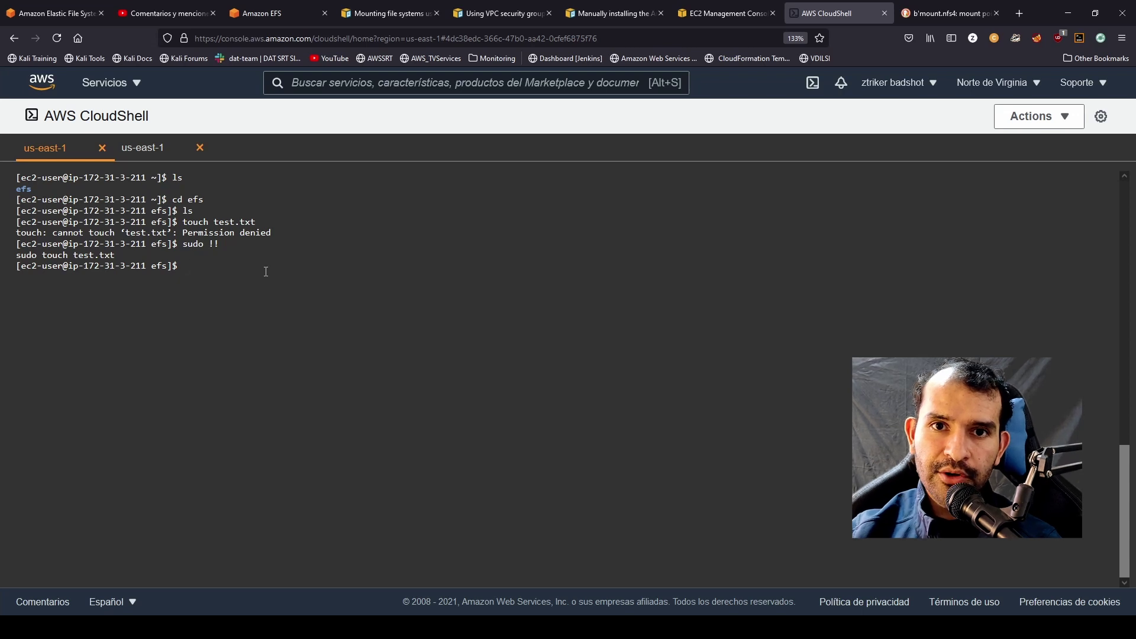
Switch both CloudShell instance sessions to the root user with "sudo su"
type("sudo su")
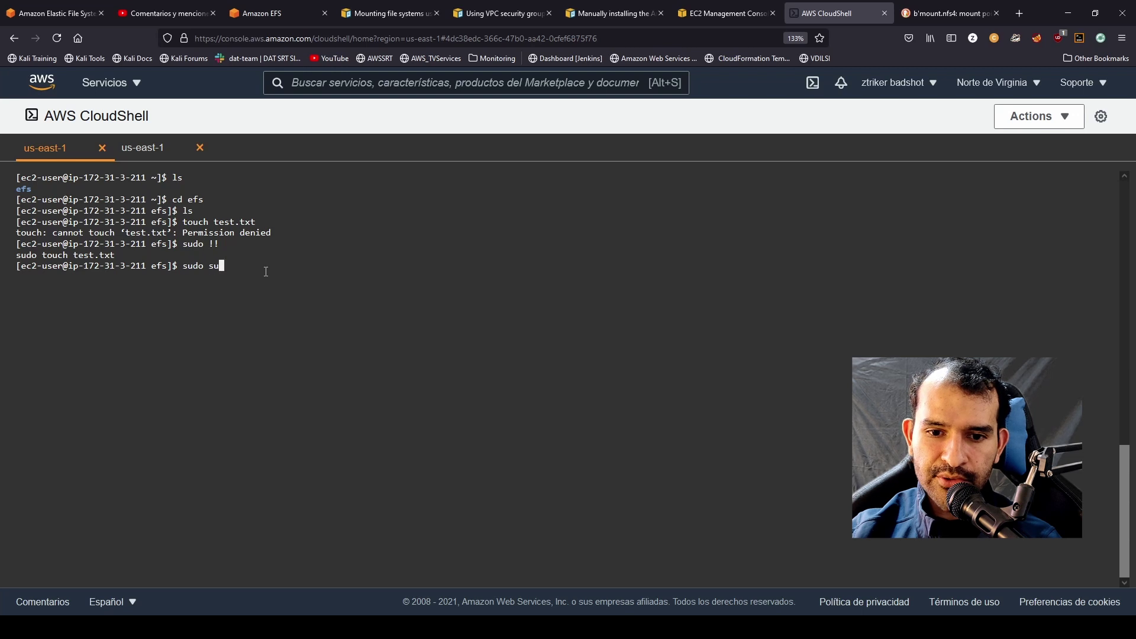
key("Return")
left_click(133, 148)
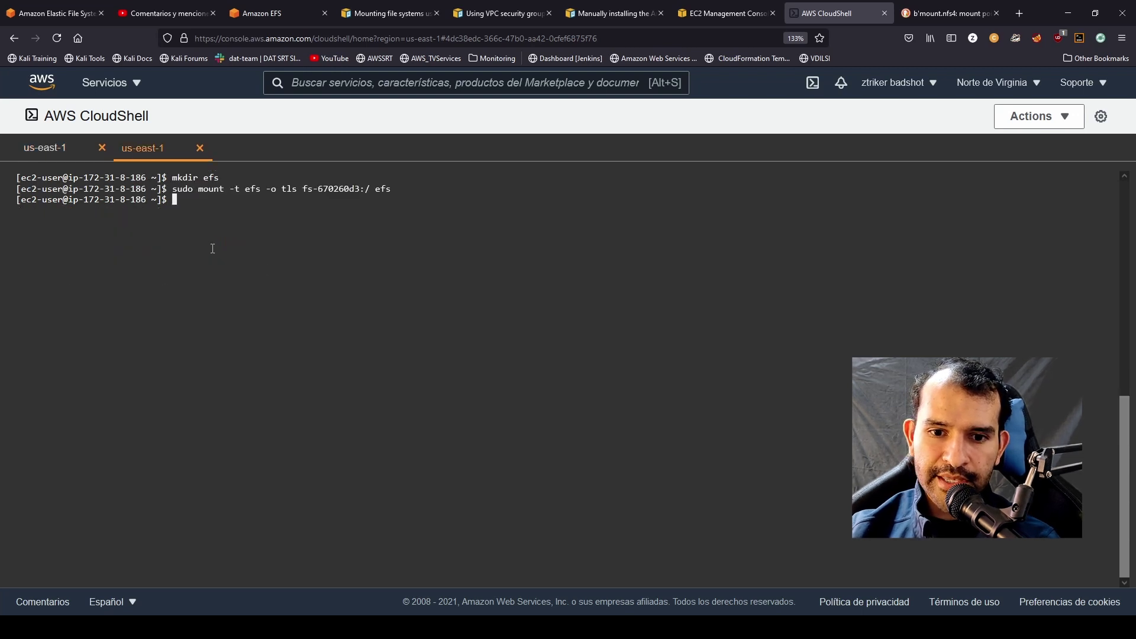
type("sudo su")
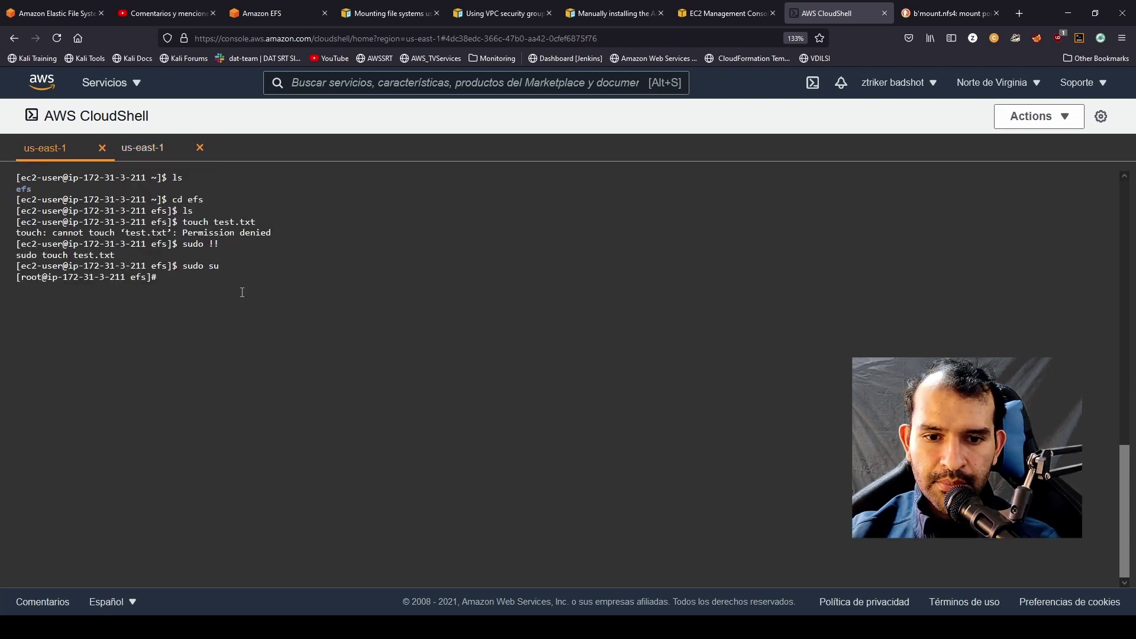
List the files in the efs directory on the first instance and check for test.txt
type("ls")
key("Return")
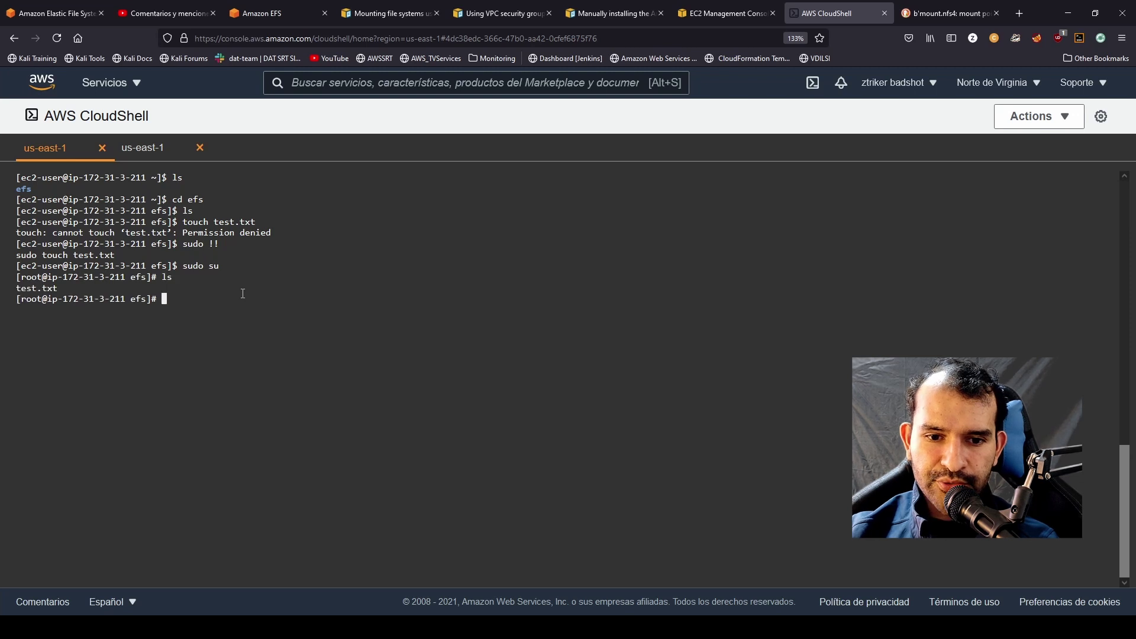
left_click_drag(62, 293, 9, 287)
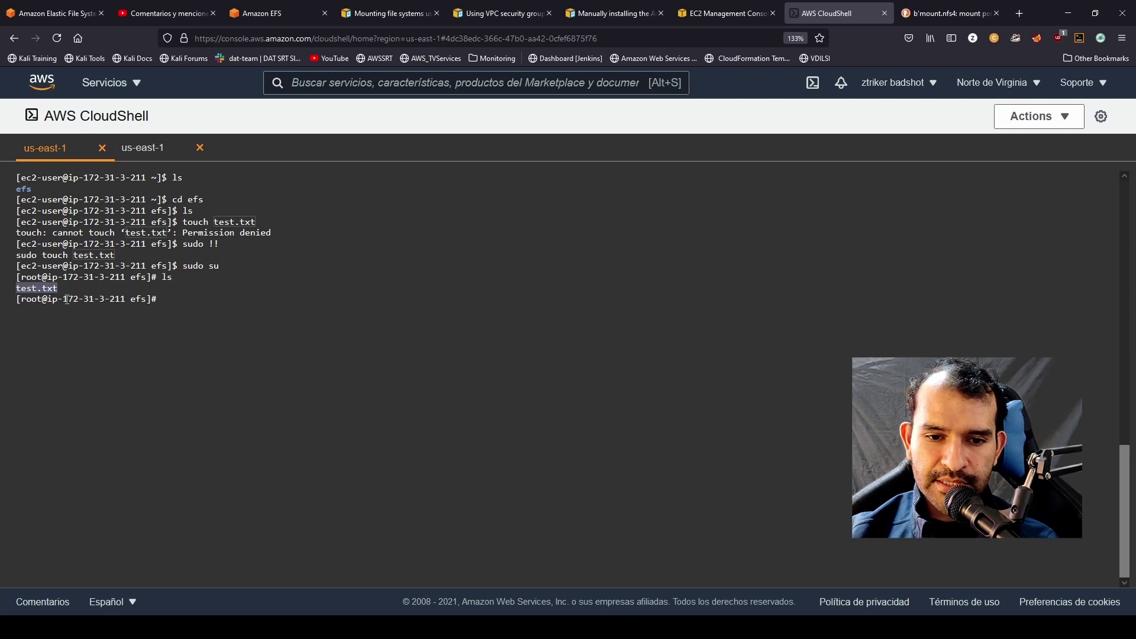
Enter the efs directory on the second instance and list its files to check for the shared test.txt
left_click(127, 149)
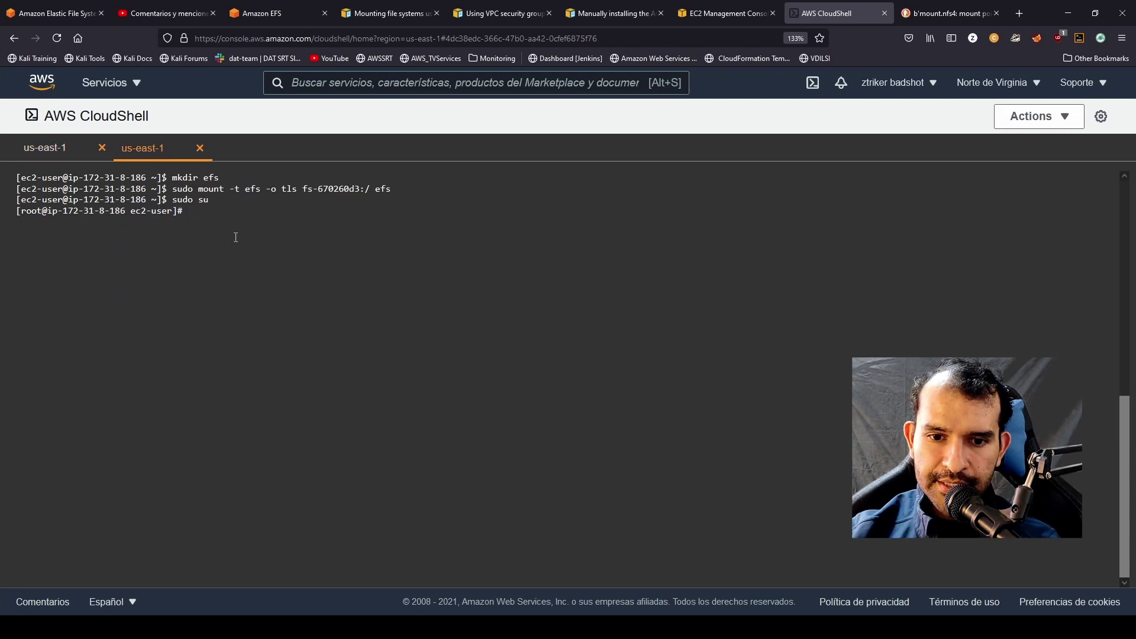
type("cd efs/")
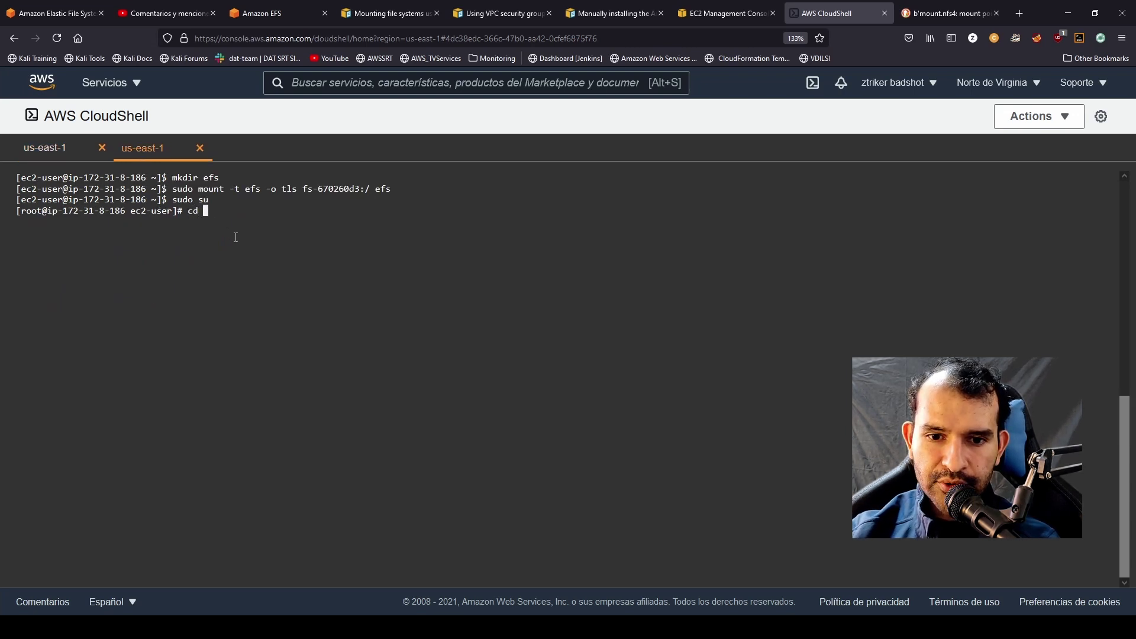
key("Return")
type("ls")
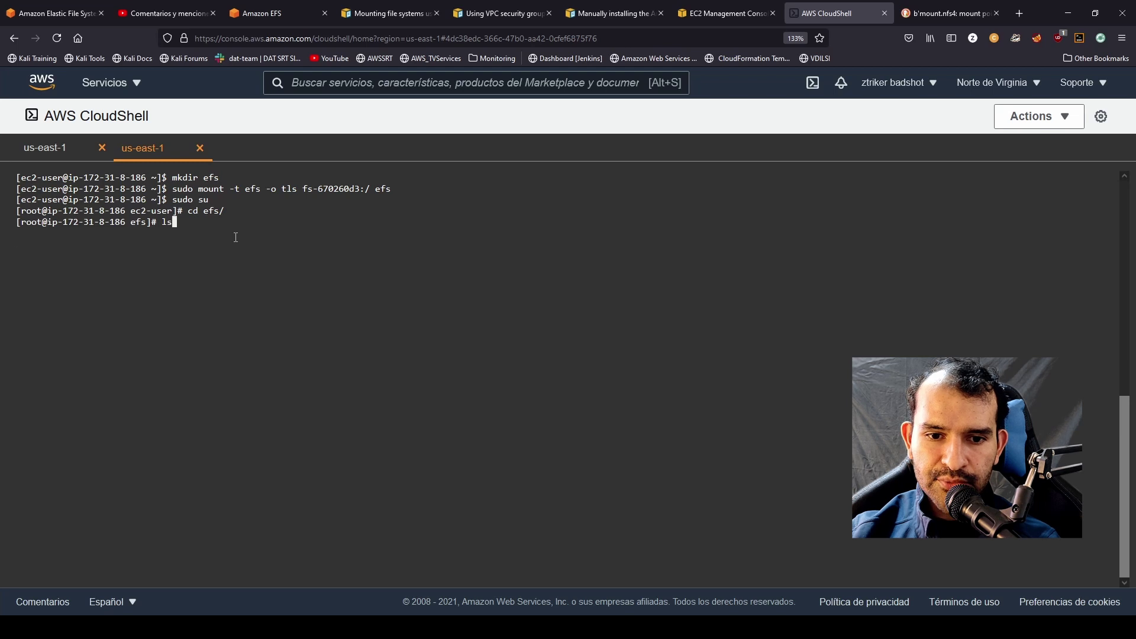
key("Return")
left_click_drag(57, 234, 16, 234)
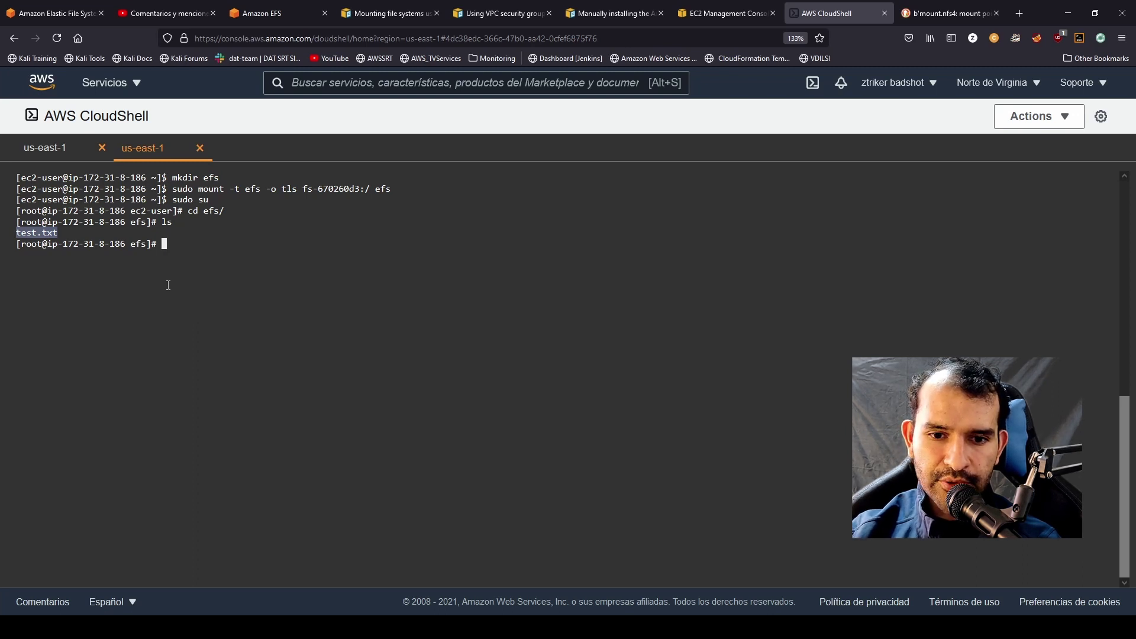
Write "Hola Crayola!" into test.txt with vi on the second instance, then save the file and quit the editor
type("vi test.txt")
key("Return")
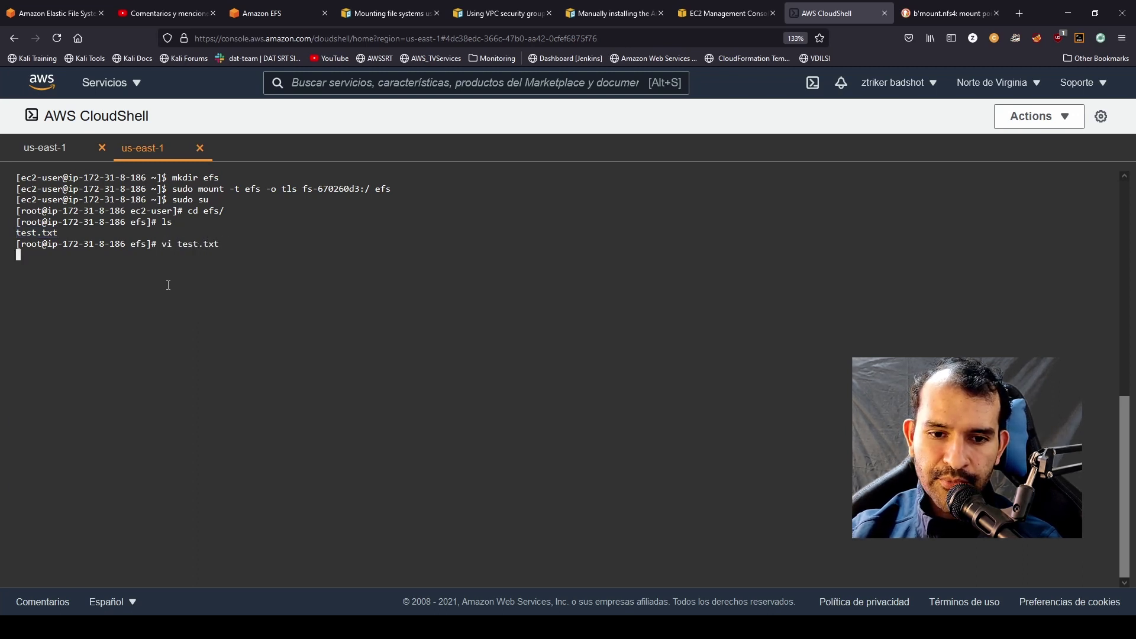
key("i")
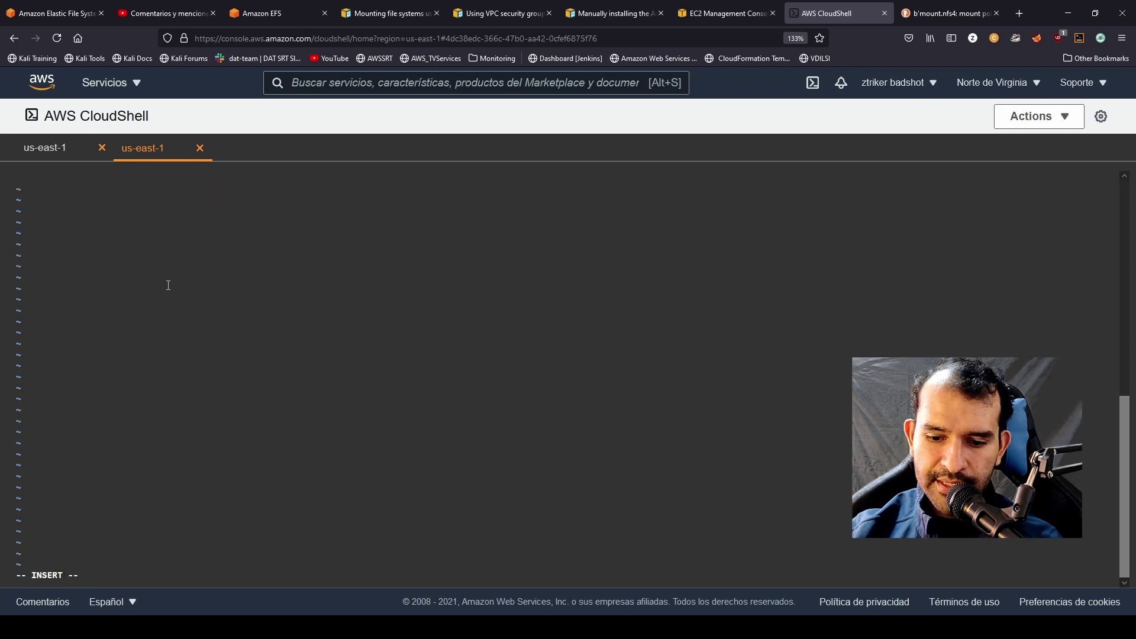
type("Hola ")
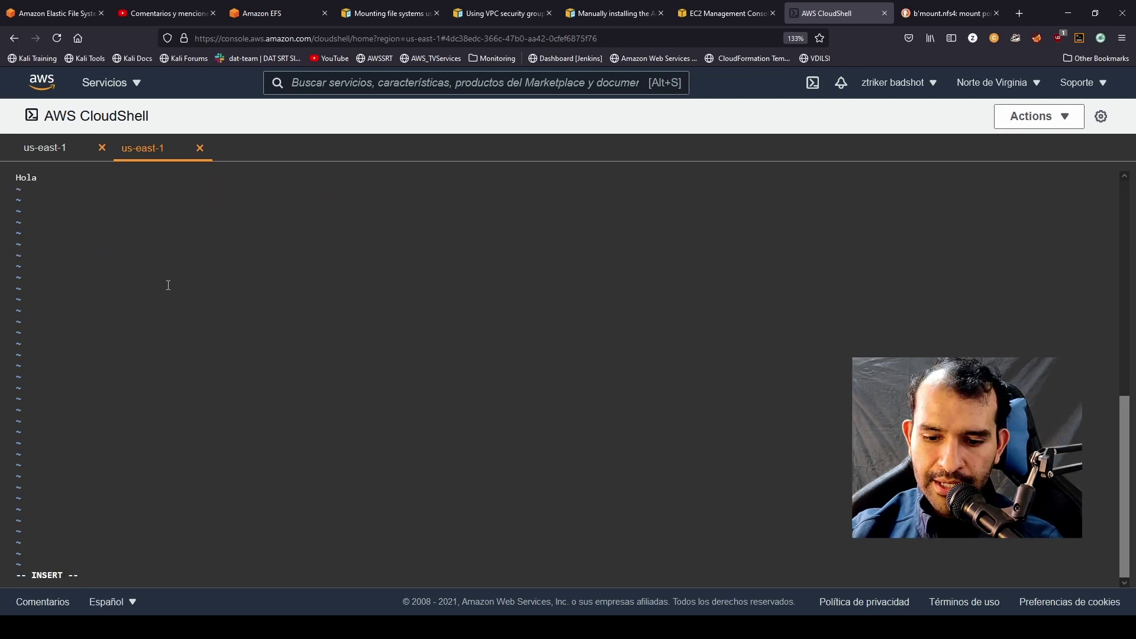
type("Crayola!")
key("Escape")
type(":wq")
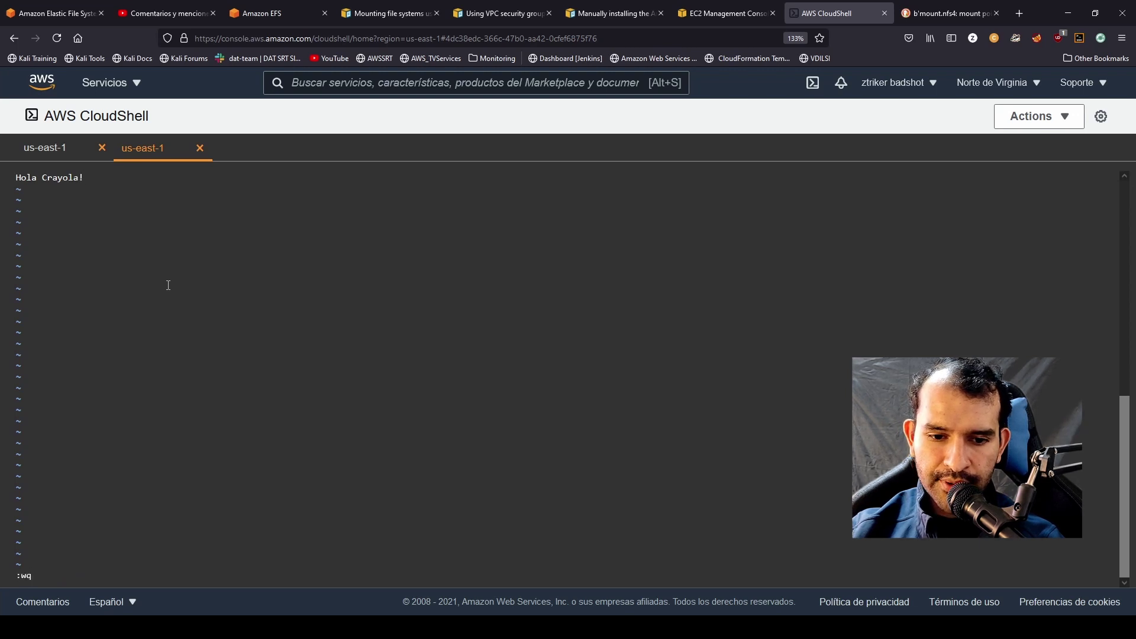
key("Return")
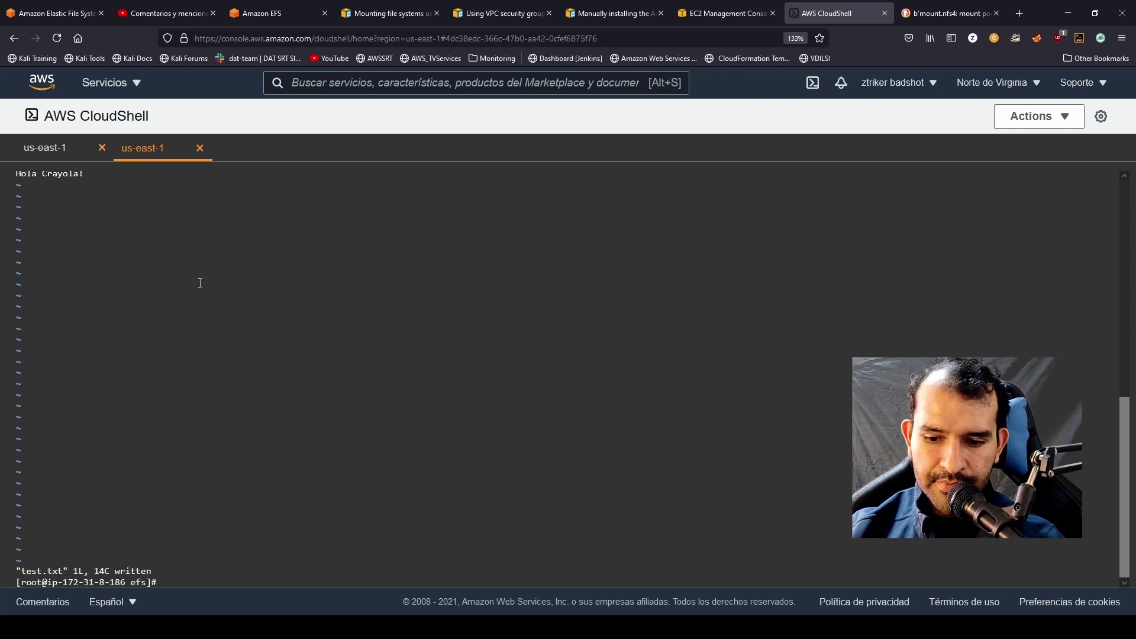
Clear the second instance's terminal and display the contents of test.txt with cat
type("clear")
key("Return")
type("cat test.txt")
key("Return")
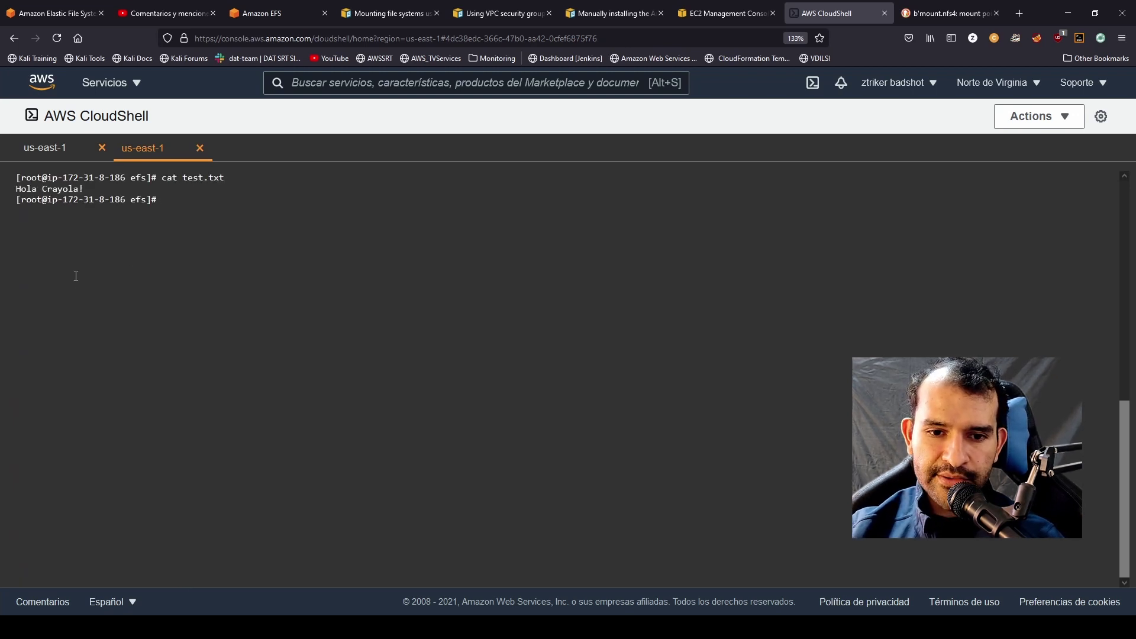
Display test.txt with cat on the first instance to check for the text written from the second instance
left_click(35, 148)
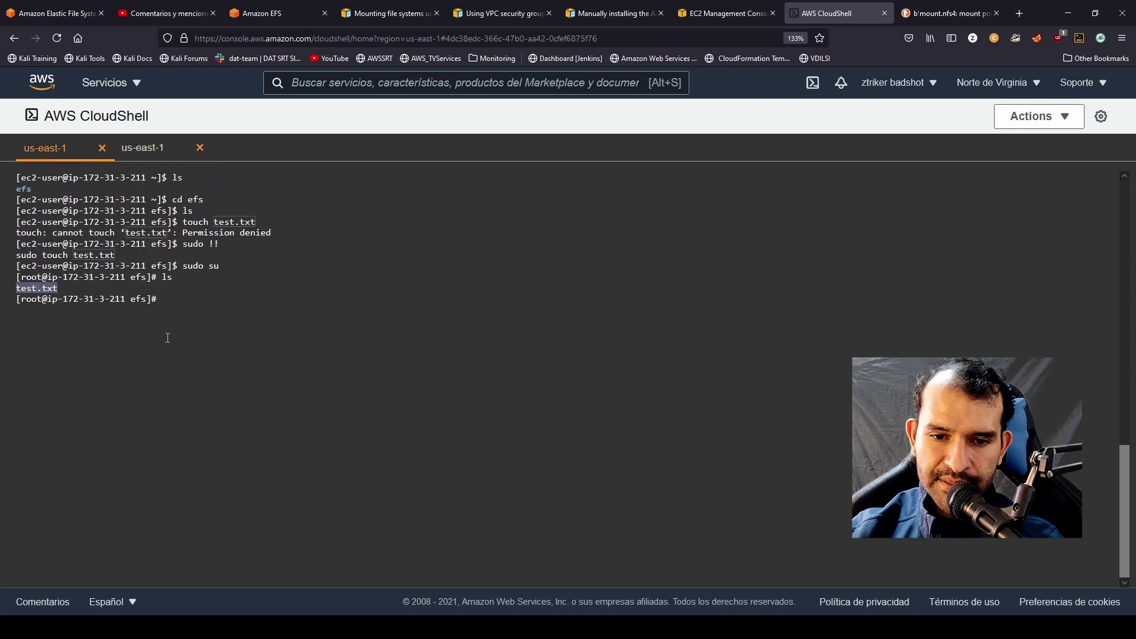
type("cat test.txt")
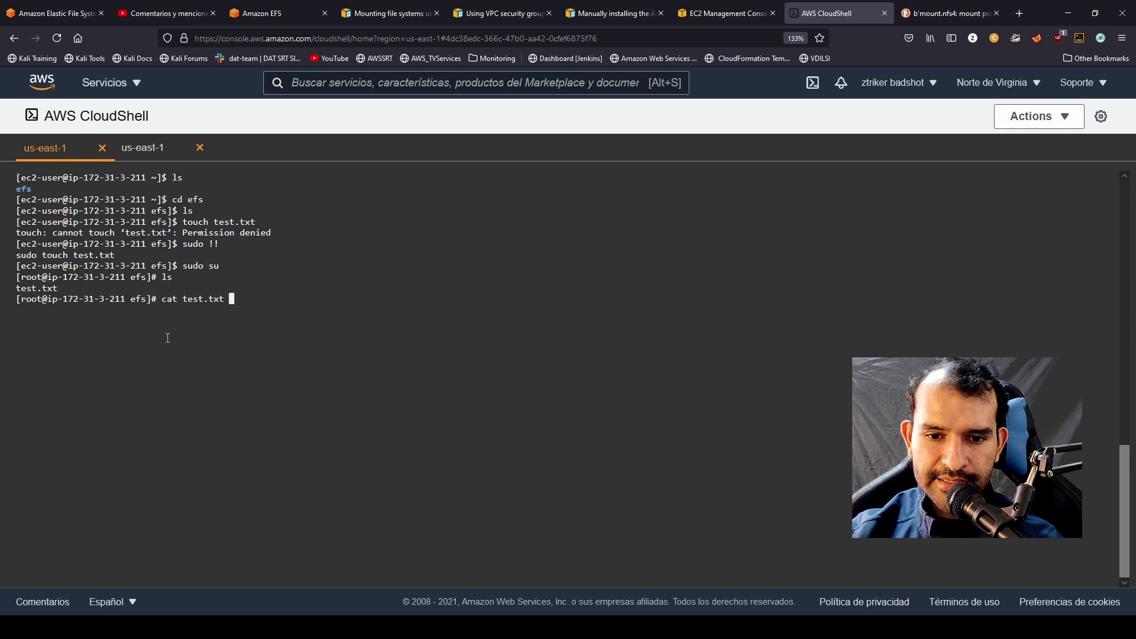
key("Return")
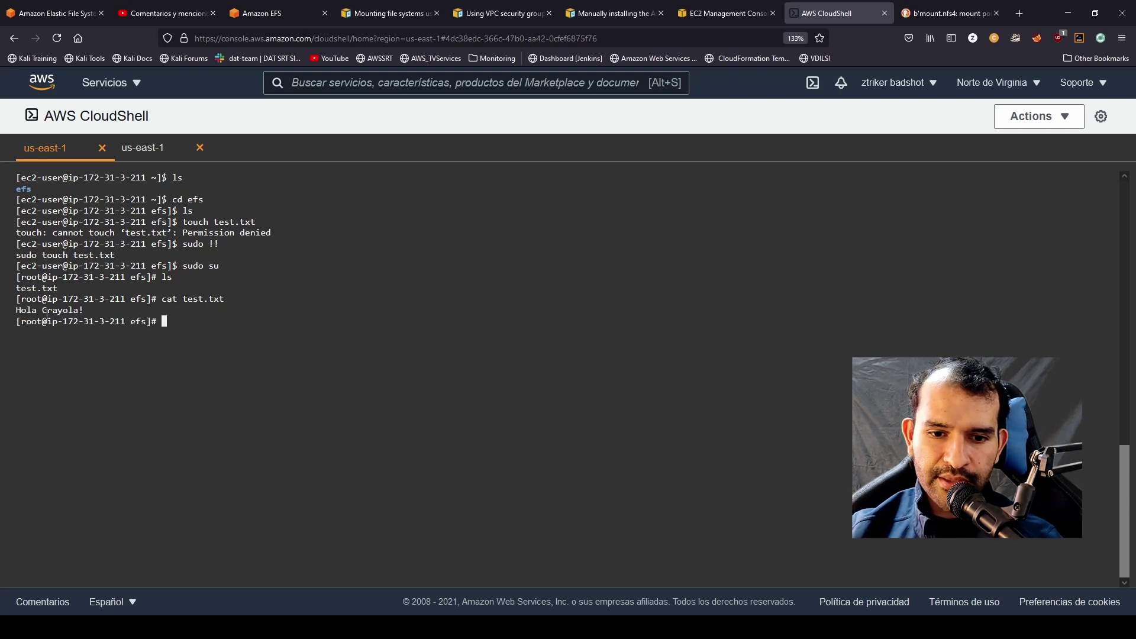
triple_click(71, 310)
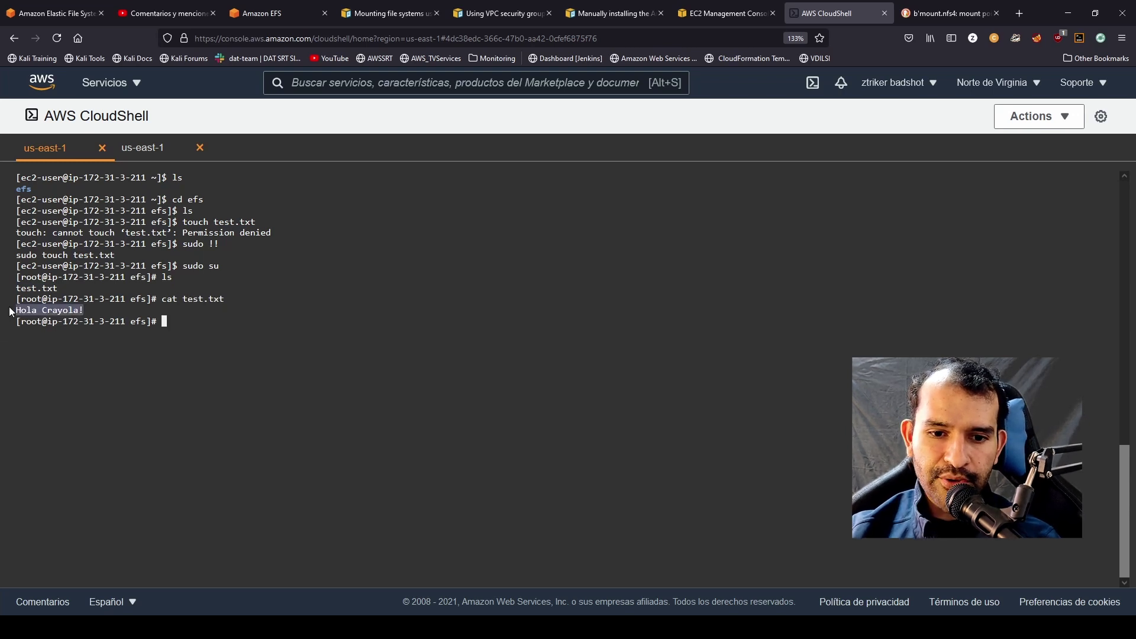
left_click(50, 318)
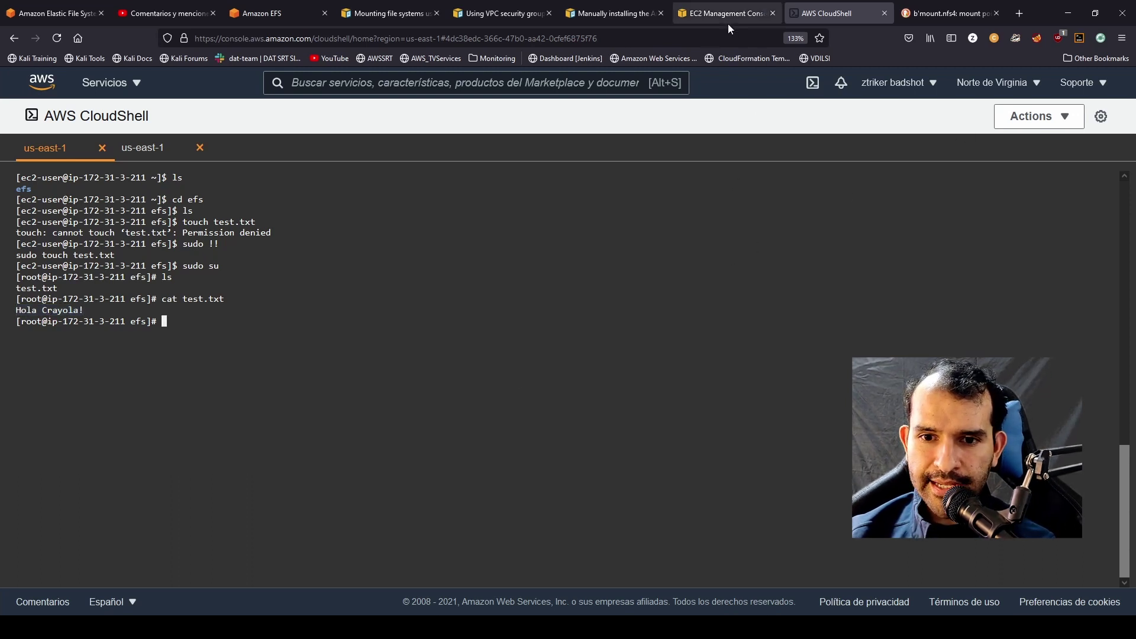
Delete the EFS_de_Prueba file system in Amazon EFS, confirming with its file system ID fs-670260d3
left_click(242, 15)
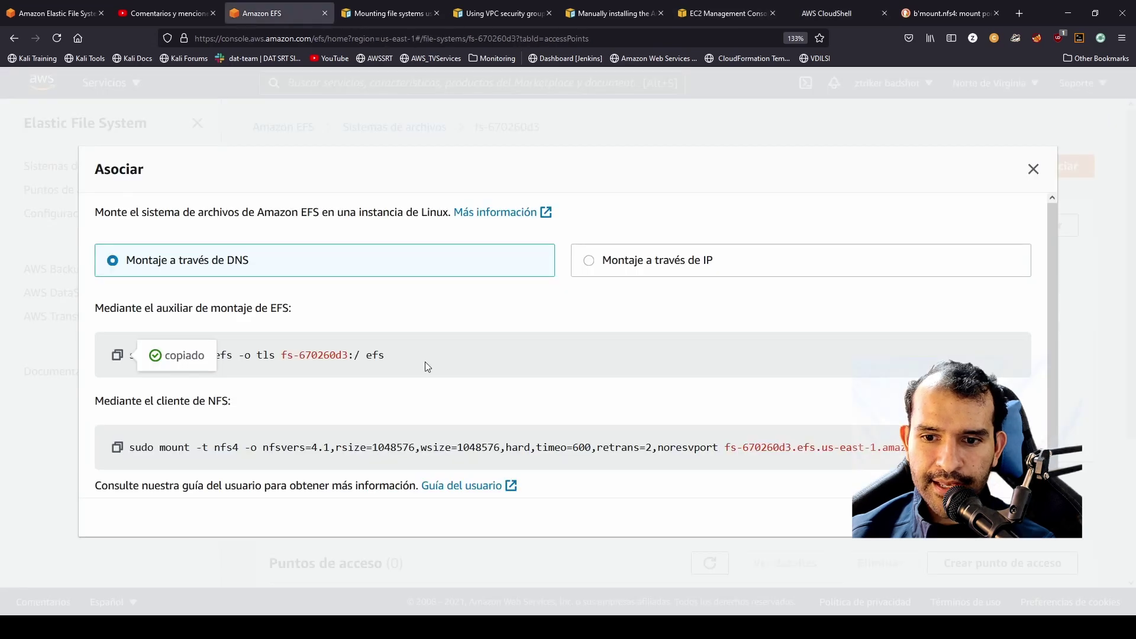
left_click(1033, 169)
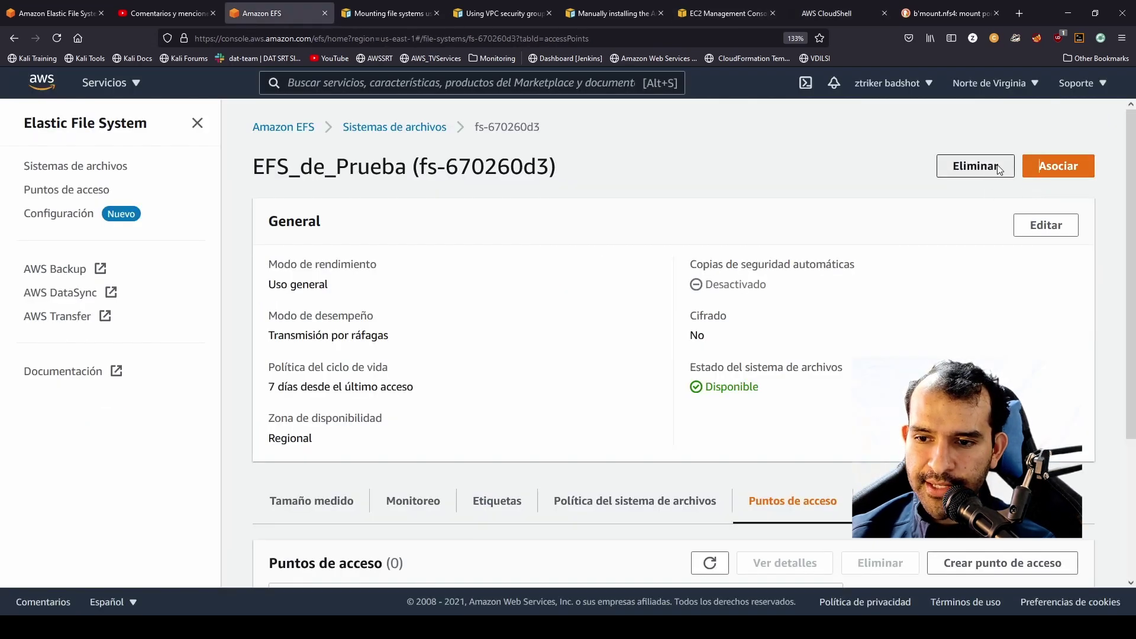
left_click(998, 168)
left_click_drag(755, 377, 683, 378)
key("ctrl+c")
left_click(578, 401)
key("ctrl+v")
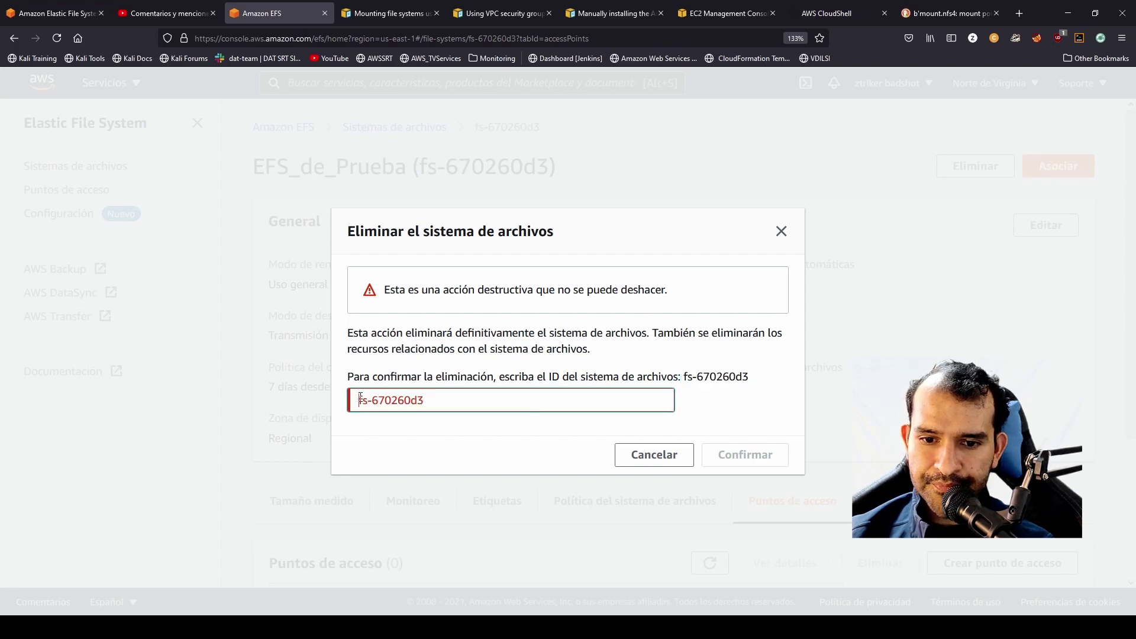
left_click(764, 462)
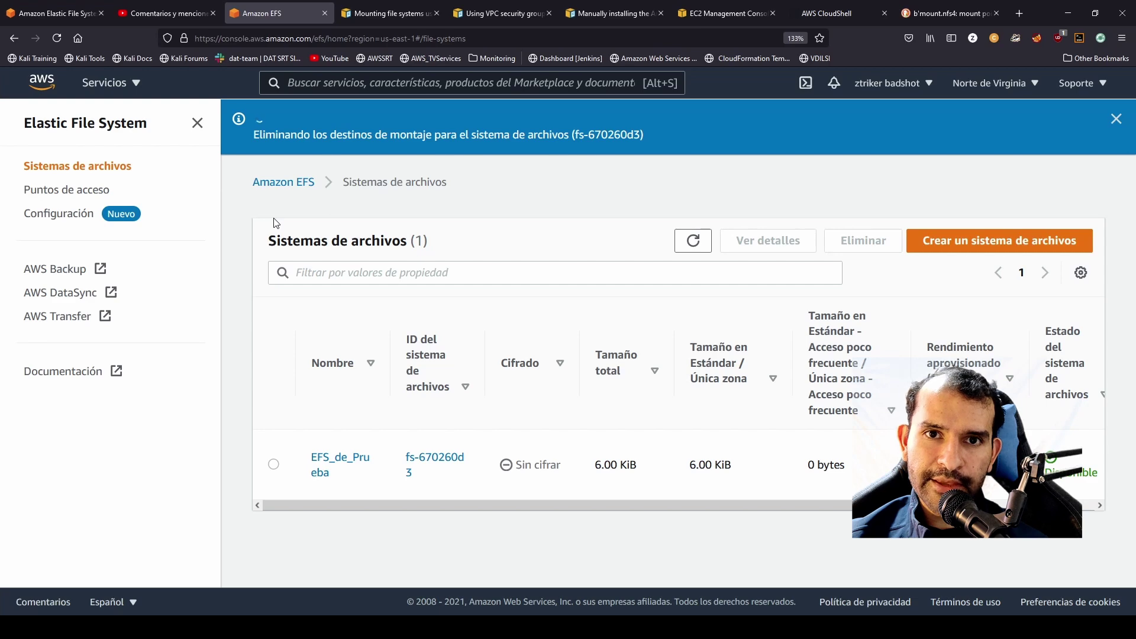
Terminate both running EFS-Test instances in the EC2 console and confirm the termination
key("ctrl+7")
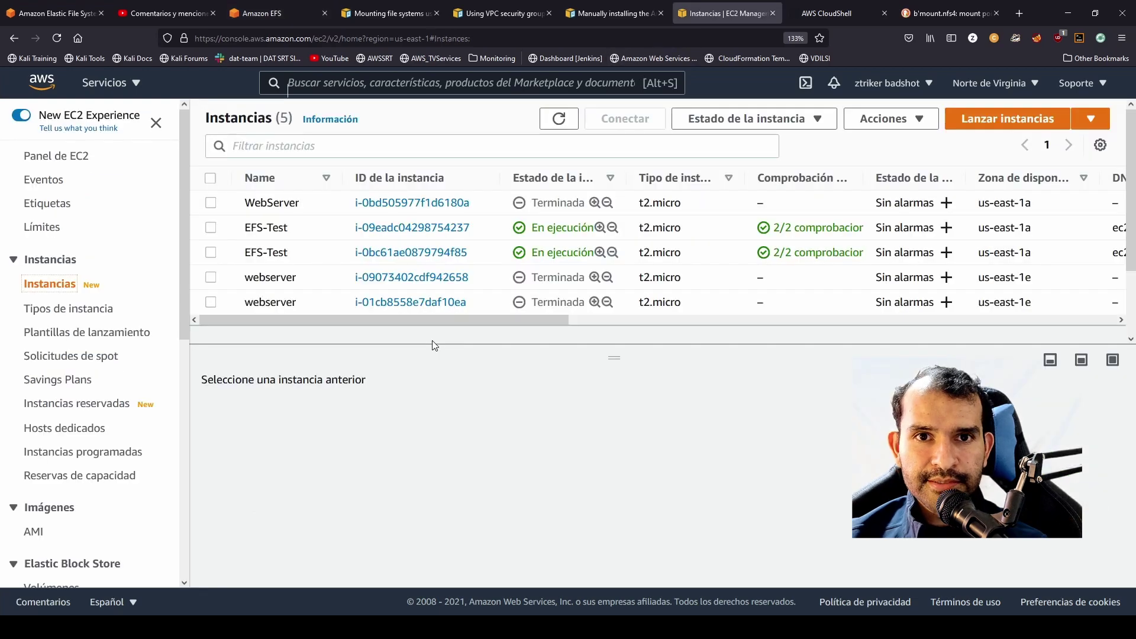
left_click(211, 227)
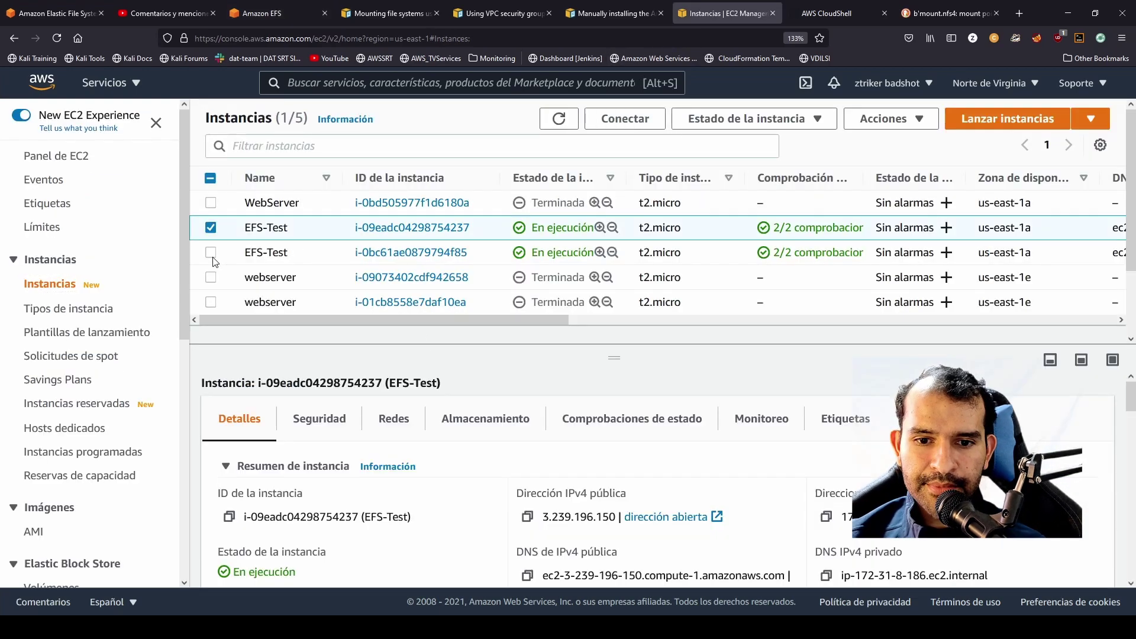
left_click(211, 252)
left_click(890, 120)
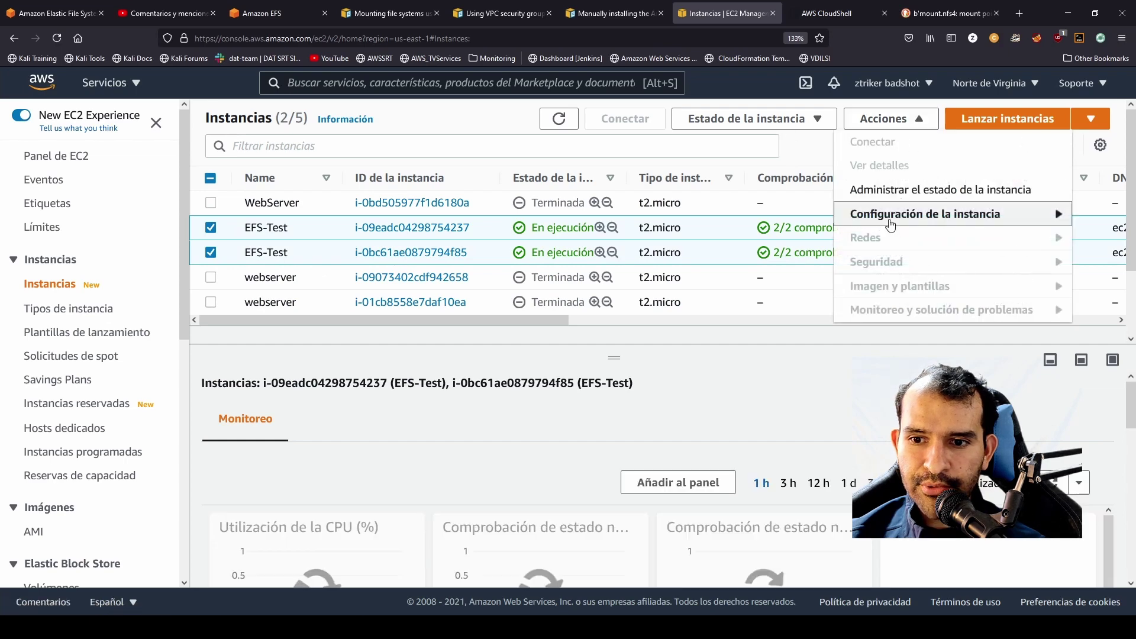
left_click(763, 119)
left_click(740, 246)
left_click(836, 438)
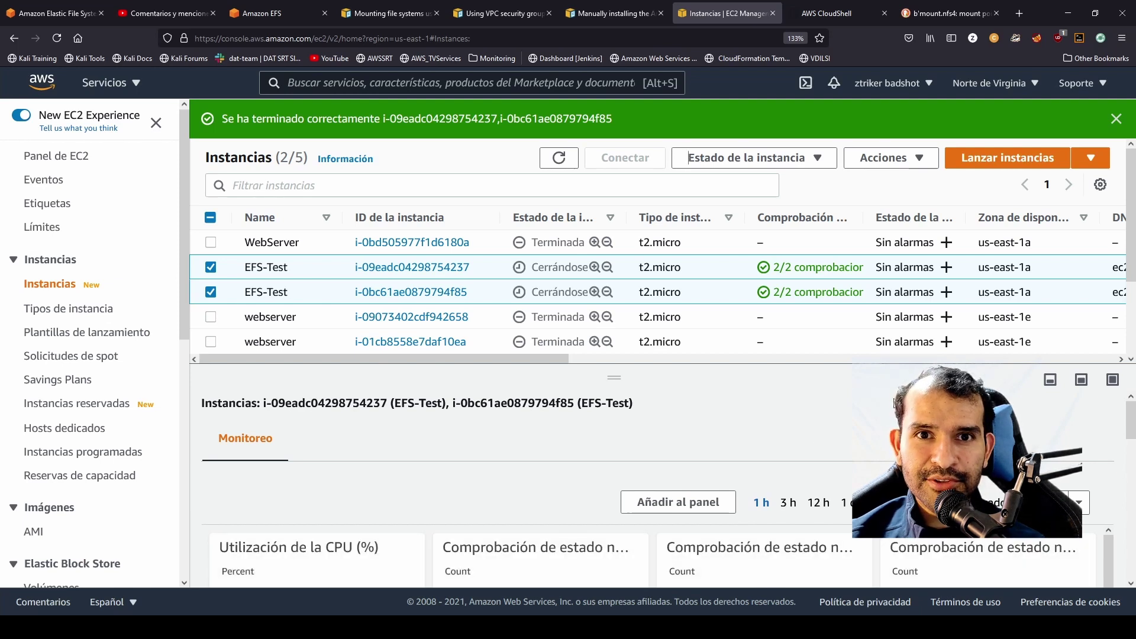
Switch to the "AWS - 19 - EC2 - EFS.odp" presentation in LibreOffice Impress to review the "Casos de uso" slide
key("alt+Tab")
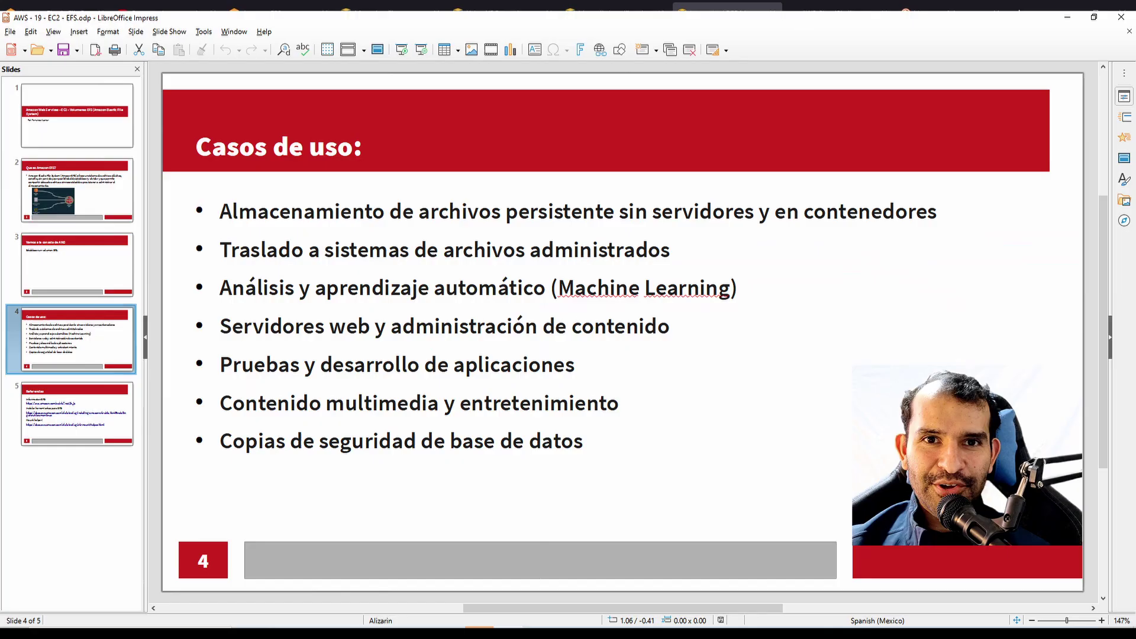